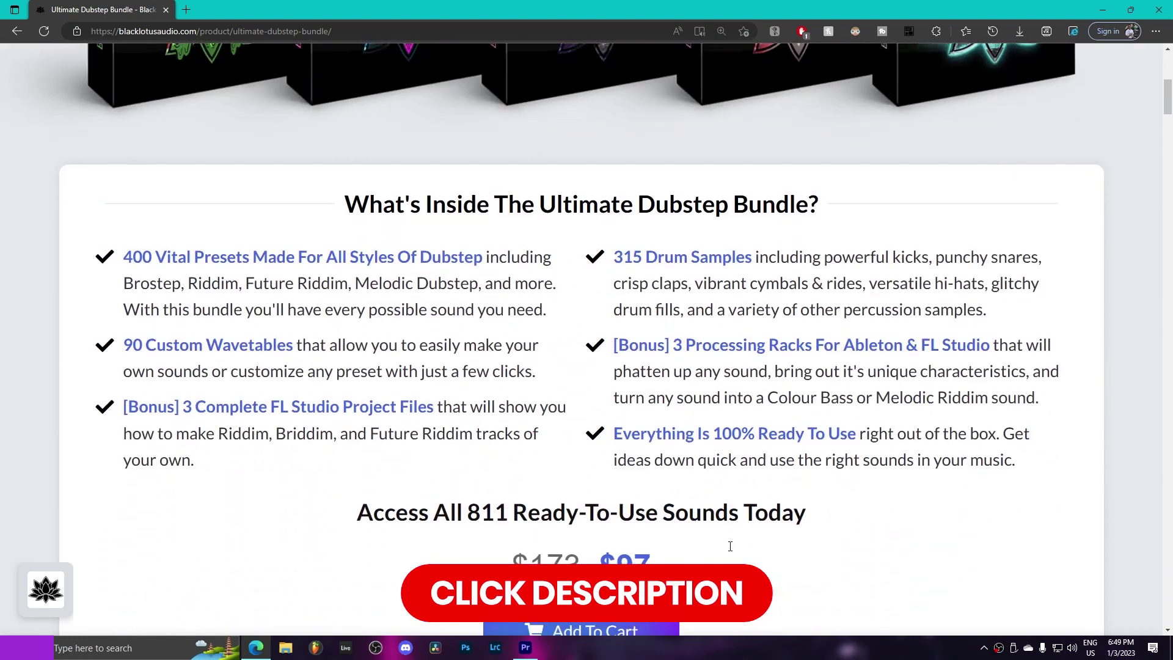
Scroll through the Ultimate Dubstep Bundle and Machina product pages.
{"action": "scroll", "coordinate": [731, 551], "scroll_direction": "down", "scroll_amount": 18}
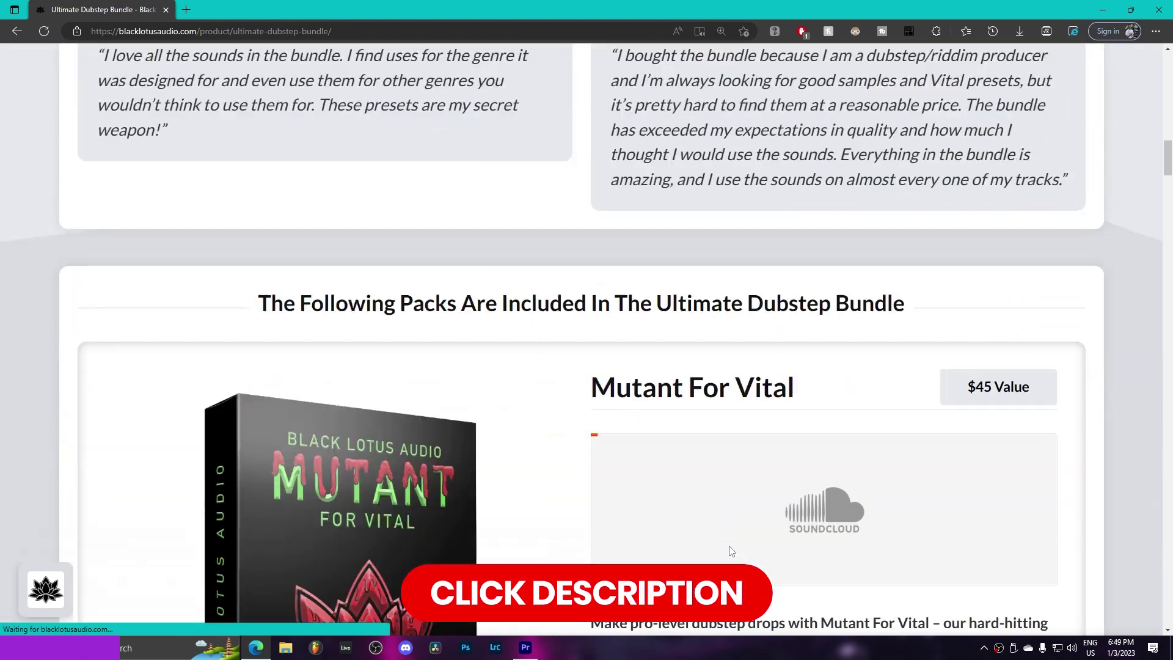
{"action": "scroll", "coordinate": [731, 551], "scroll_direction": "down", "scroll_amount": 20}
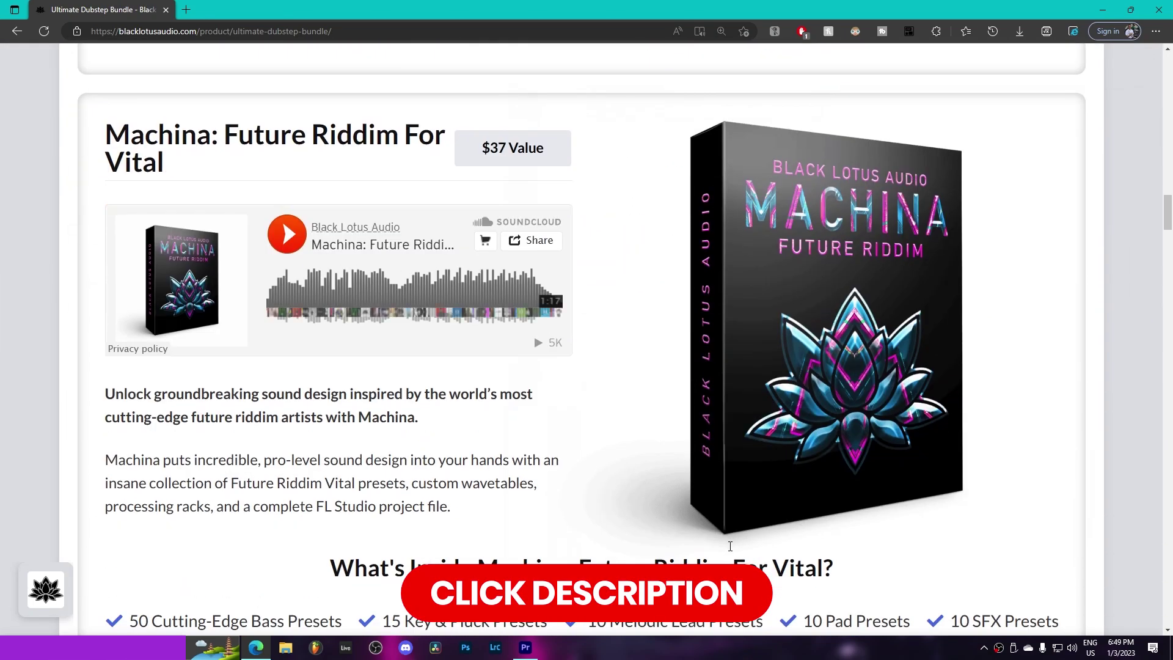
{"action": "scroll", "coordinate": [731, 551], "scroll_direction": "down", "scroll_amount": 18}
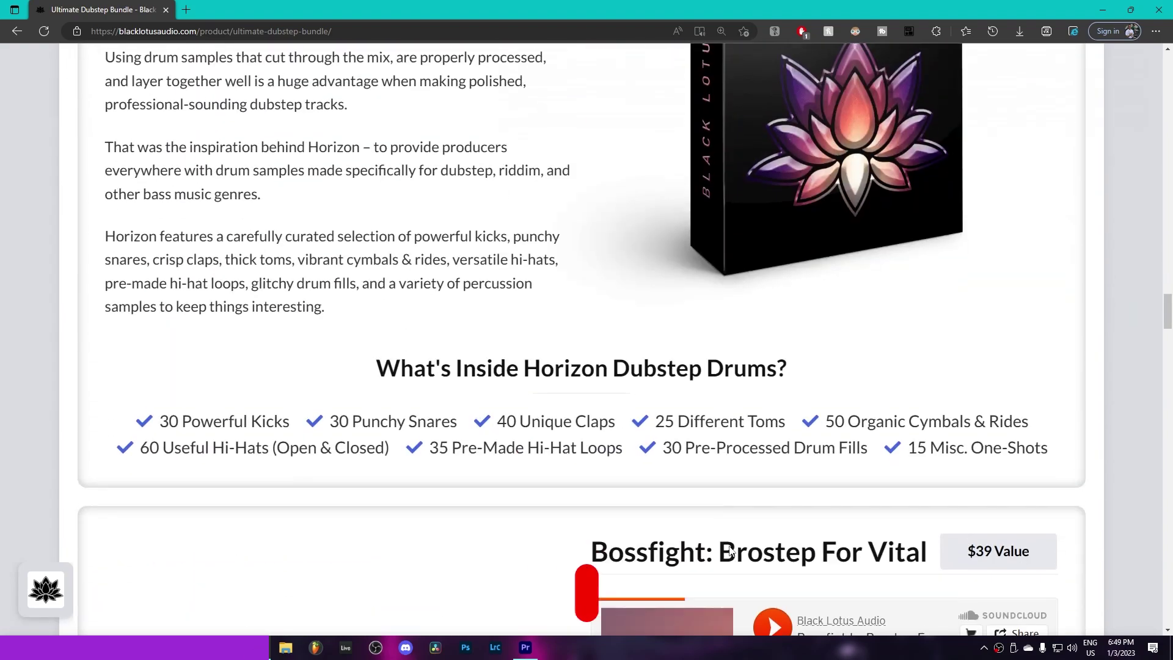
{"action": "scroll", "coordinate": [730, 550], "scroll_direction": "down", "scroll_amount": 4}
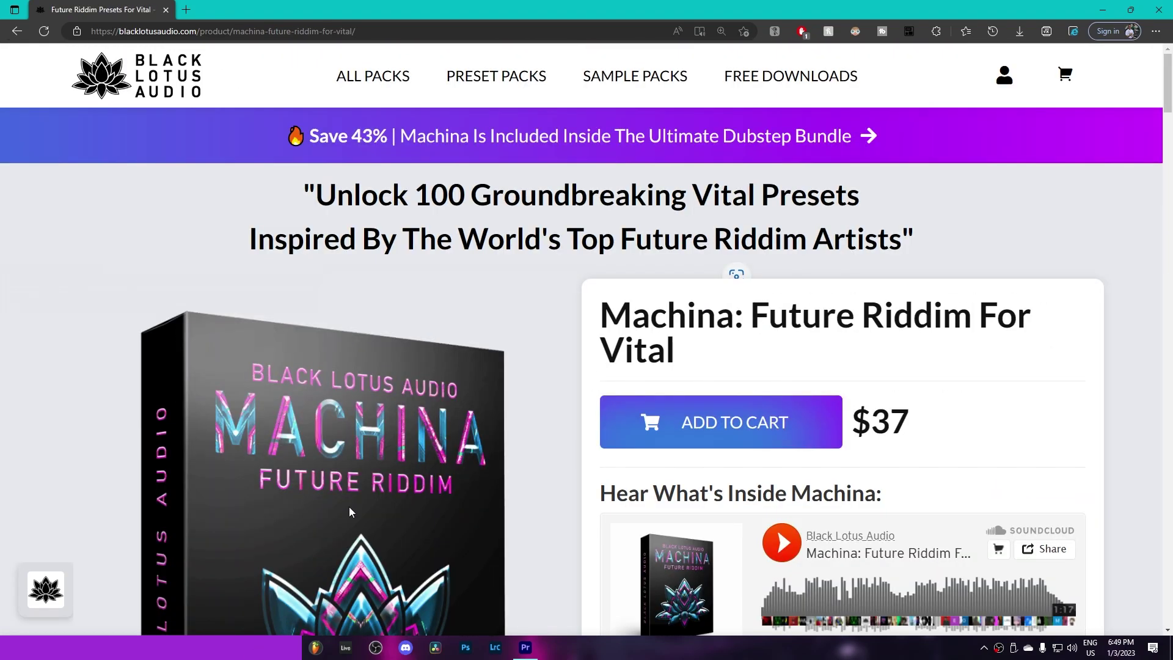
{"action": "scroll", "coordinate": [349, 507], "scroll_direction": "down", "scroll_amount": 7}
{"action": "scroll", "coordinate": [350, 511], "scroll_direction": "down", "scroll_amount": 15}
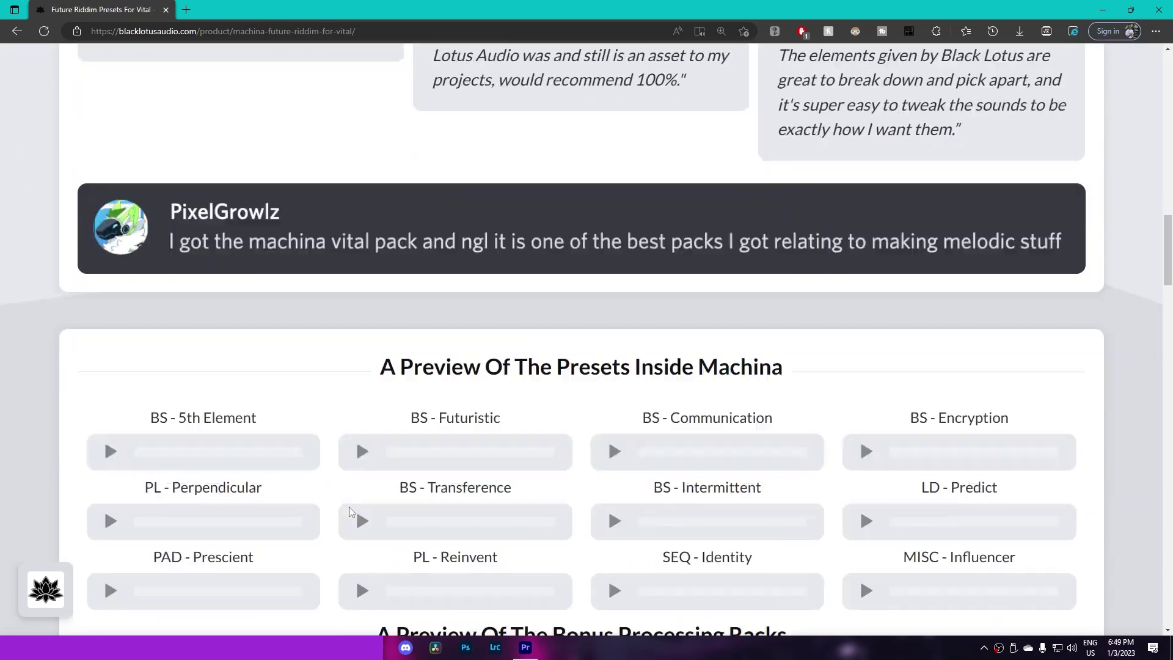
{"action": "scroll", "coordinate": [351, 512], "scroll_direction": "down", "scroll_amount": 10}
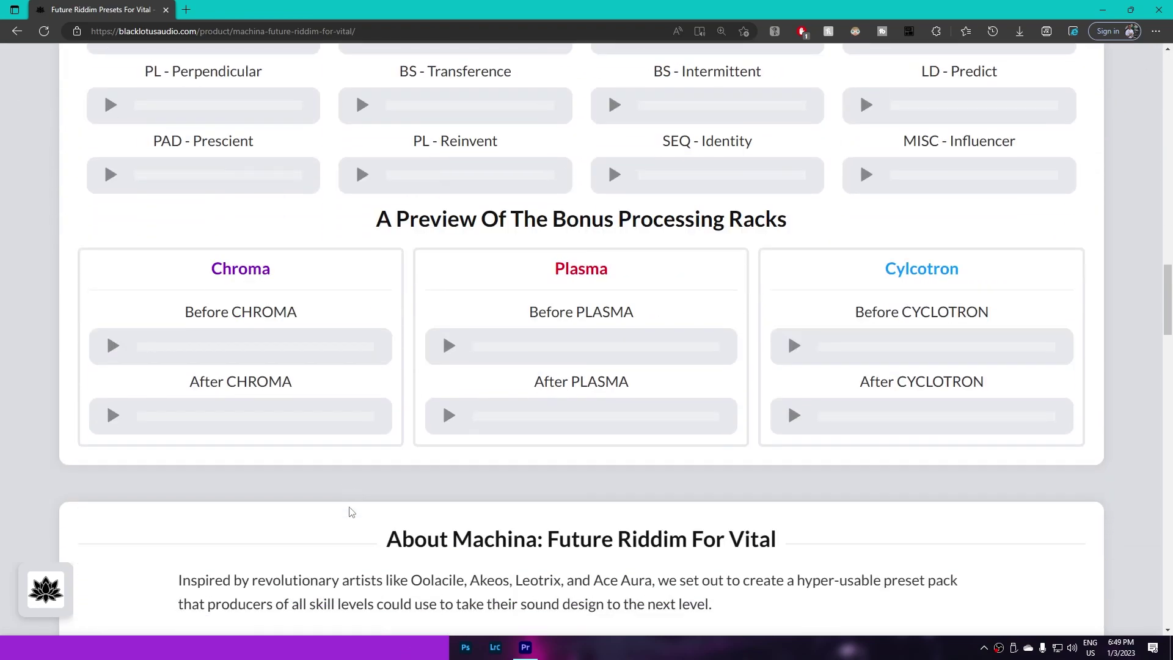
{"action": "scroll", "coordinate": [350, 510], "scroll_direction": "down", "scroll_amount": 11}
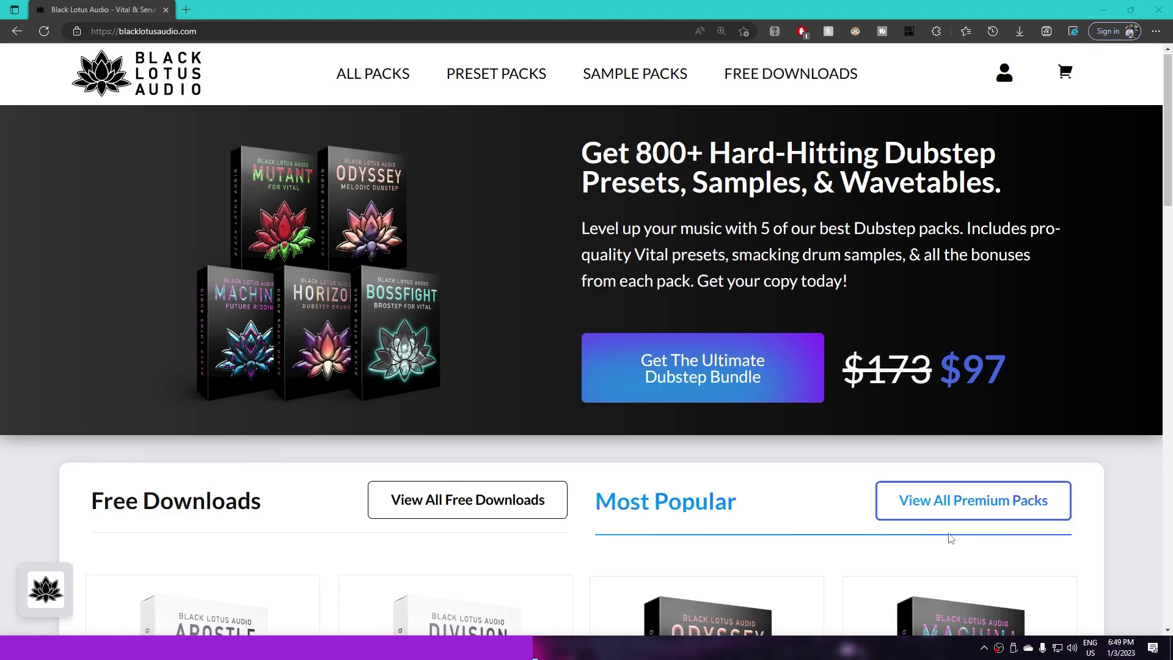
{"action": "scroll", "coordinate": [951, 537], "scroll_direction": "down", "scroll_amount": 10}
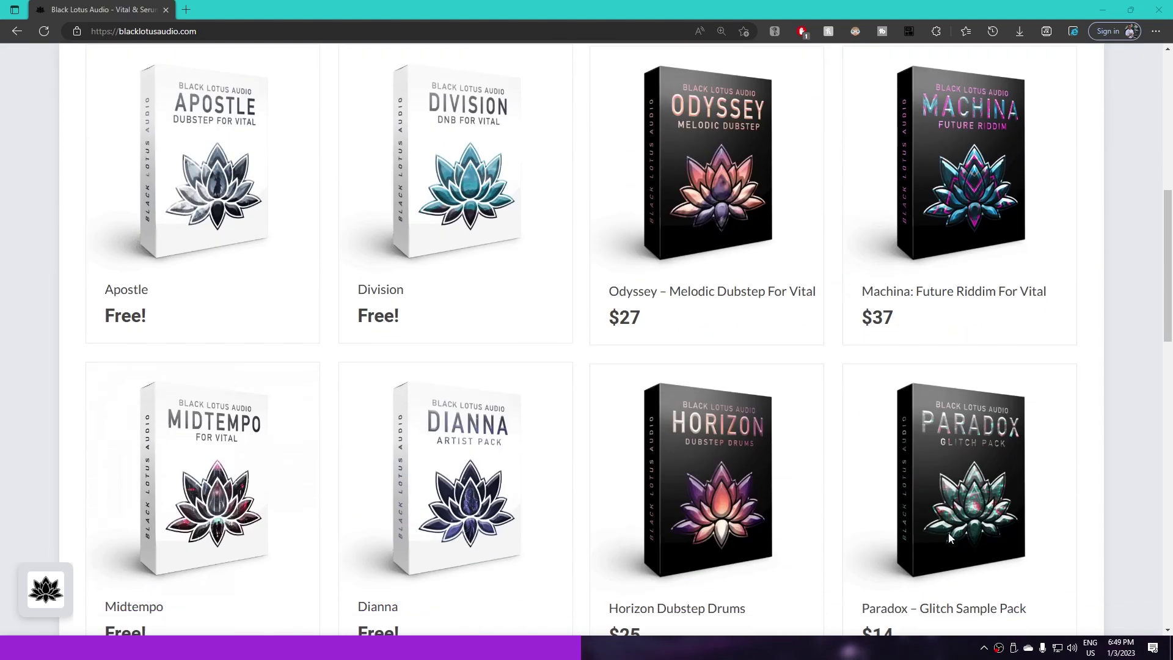
{"action": "scroll", "coordinate": [949, 536], "scroll_direction": "down", "scroll_amount": 15}
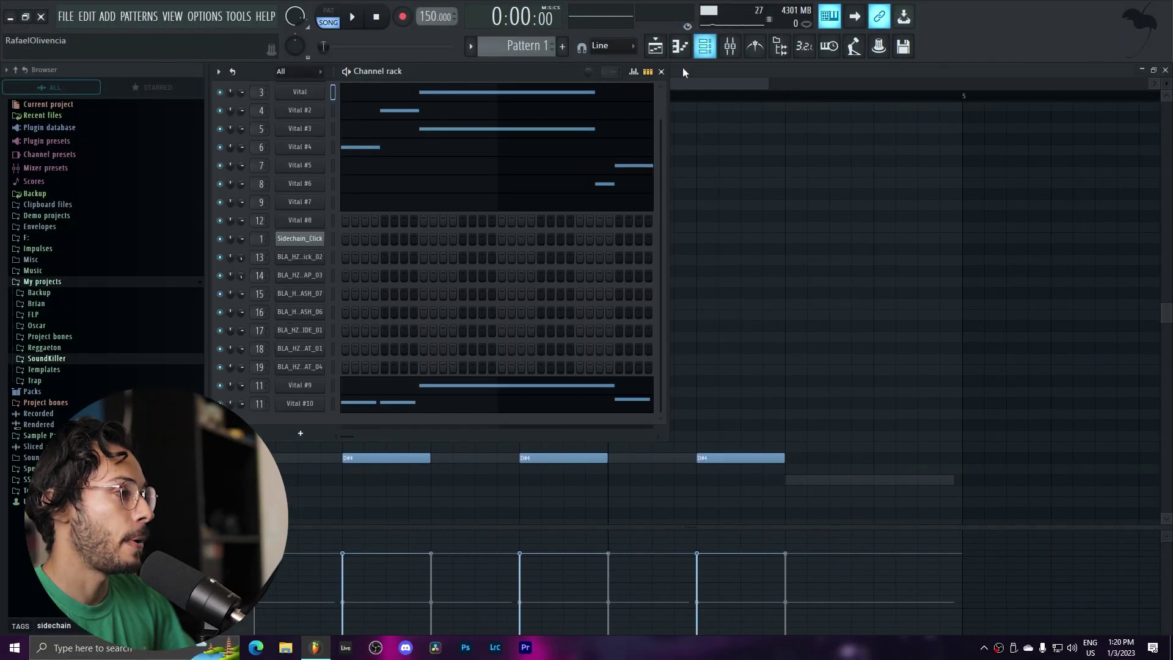
{"action": "scroll", "coordinate": [376, 105], "scroll_direction": "up", "scroll_amount": 1}
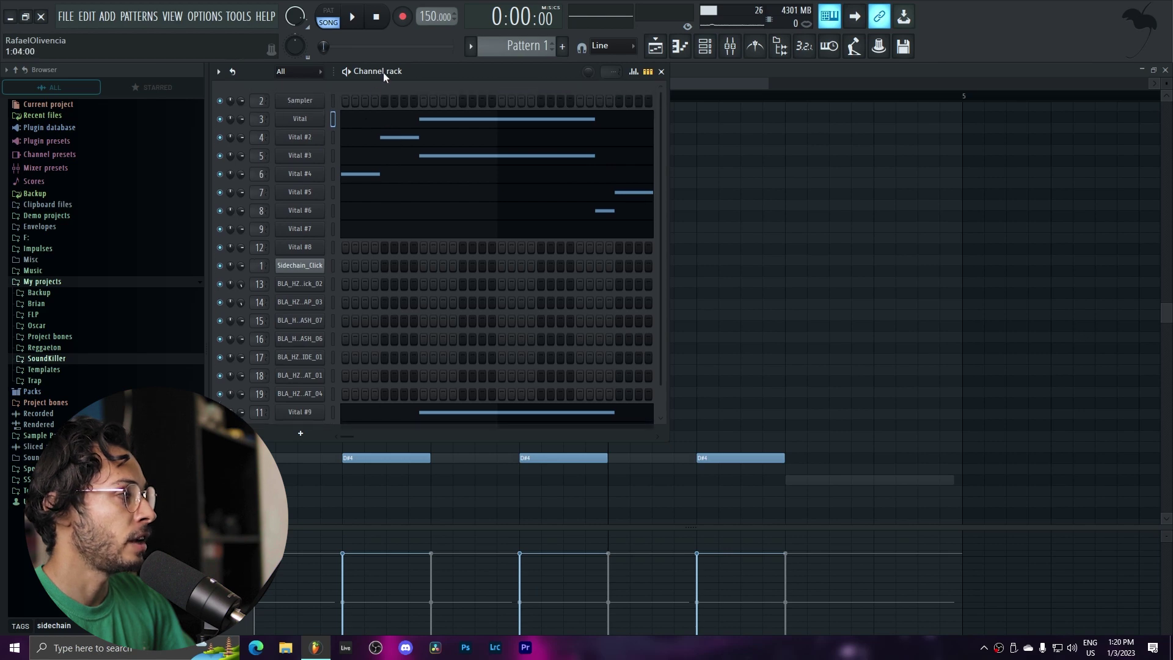
Tidy the instrument channel list and save the project with Ctrl+S.
{"action": "left_click_drag", "start_coordinate": [383, 72], "coordinate": [398, 87]}
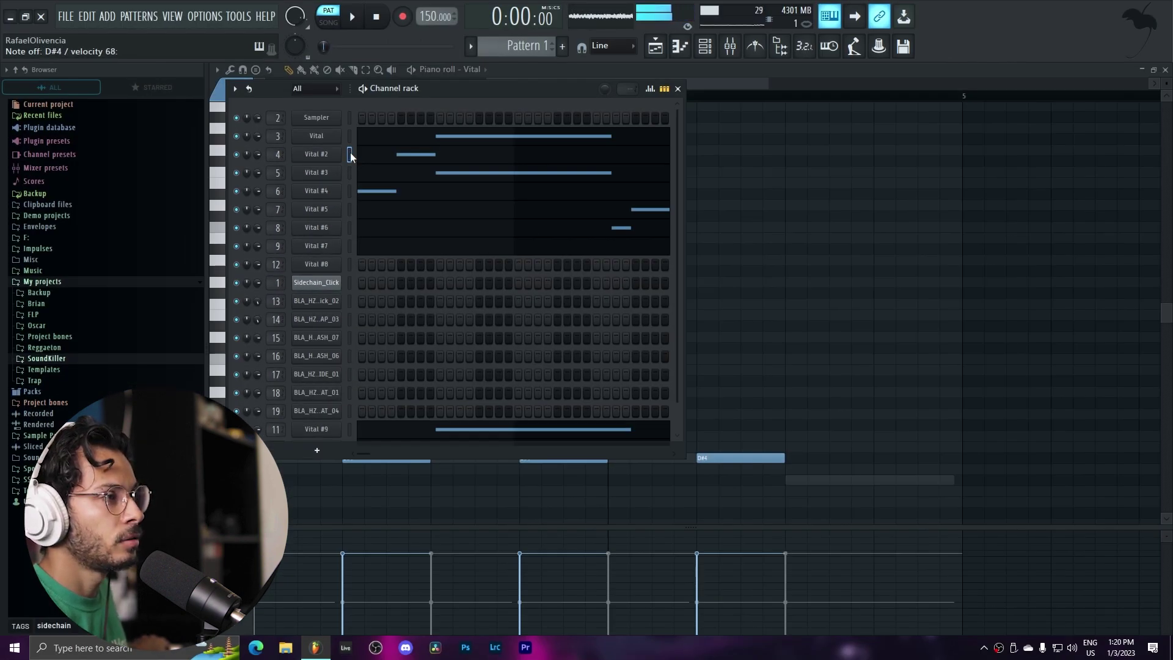
{"action": "key", "text": "ctrl+s"}
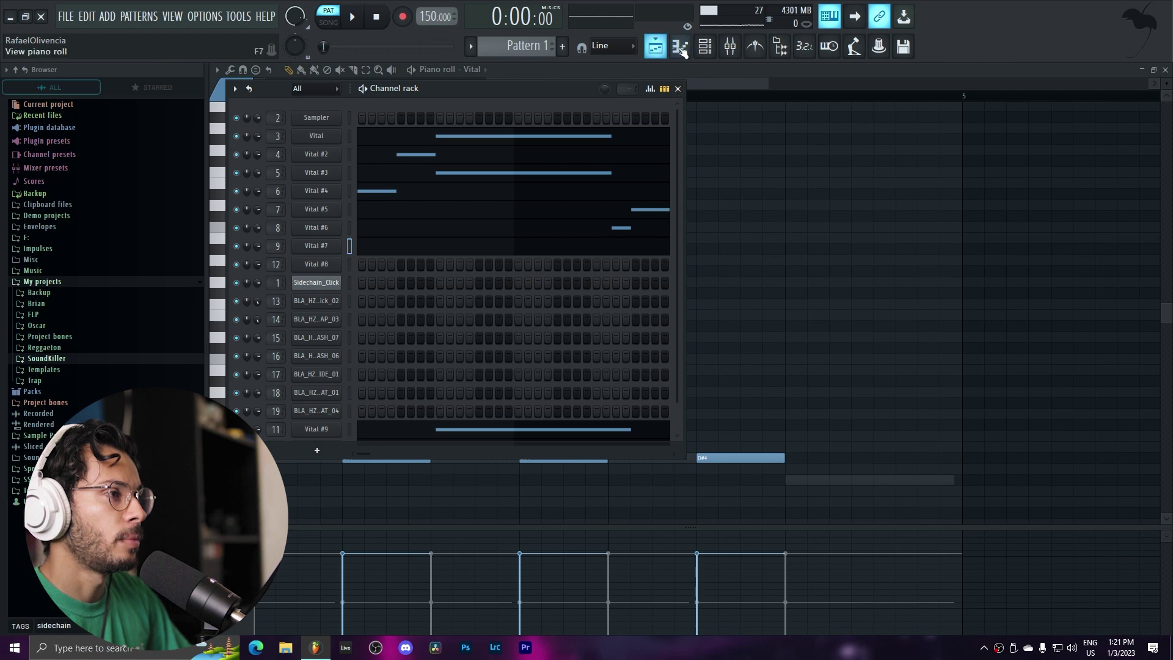
{"action": "key", "text": "F6"}
Show the song arrangement in song mode and select the Bass Bus mixer track.
{"action": "left_click", "coordinate": [678, 89]}
{"action": "key", "text": "F5"}
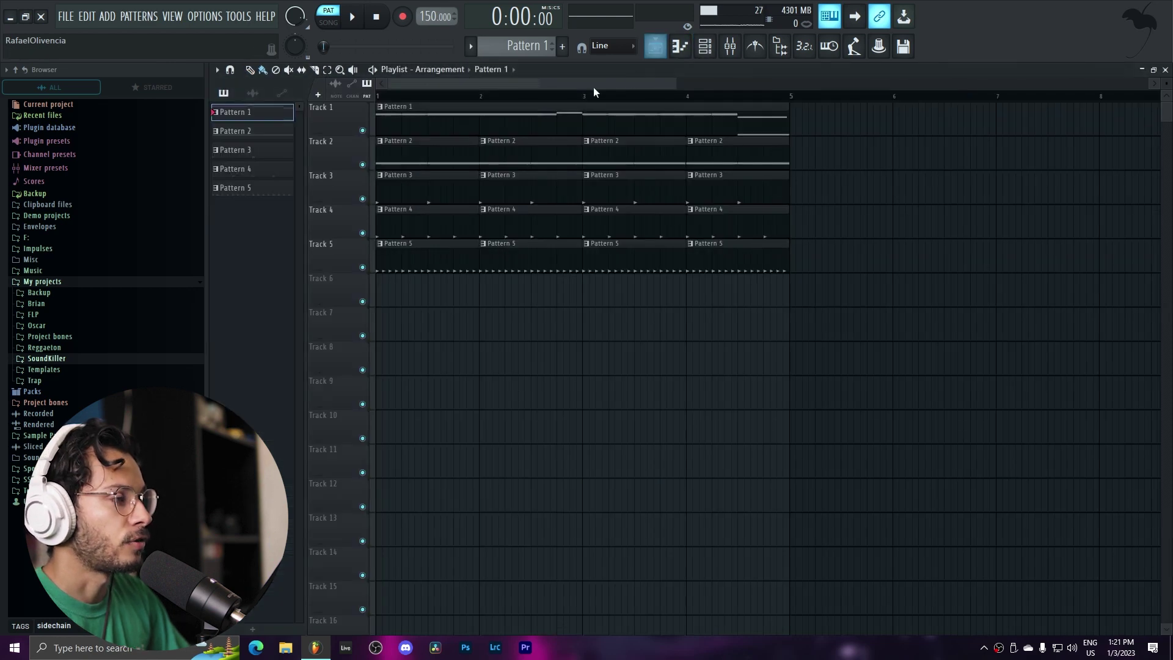
{"action": "key", "text": "l"}
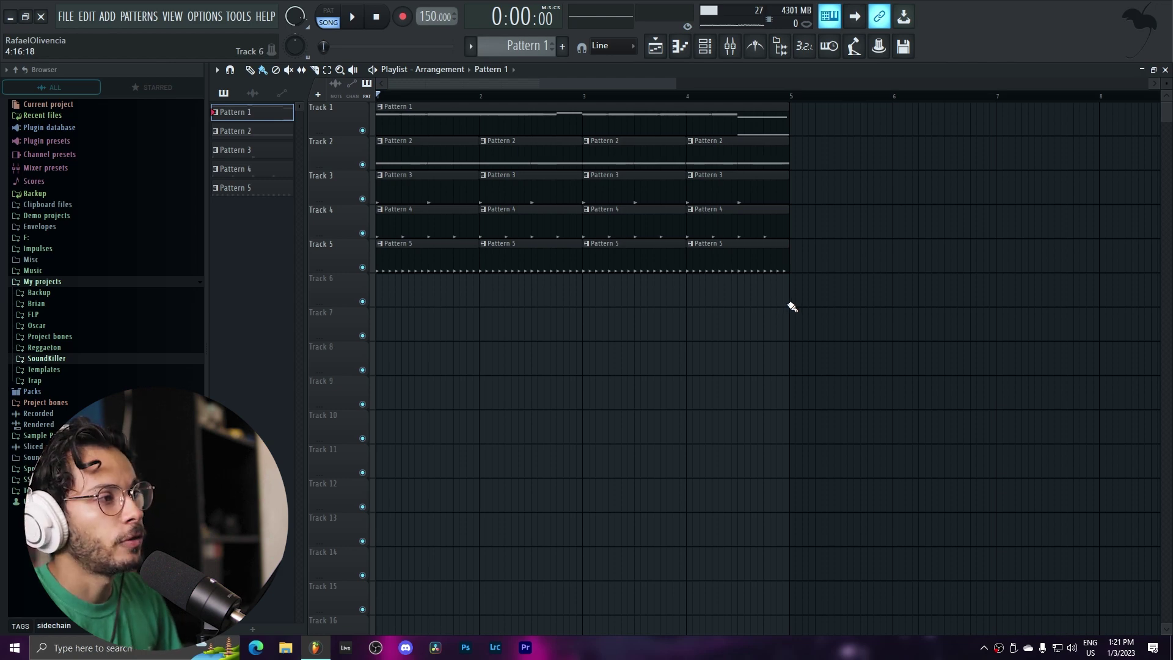
{"action": "key", "text": "F9"}
{"action": "left_click", "coordinate": [534, 394]}
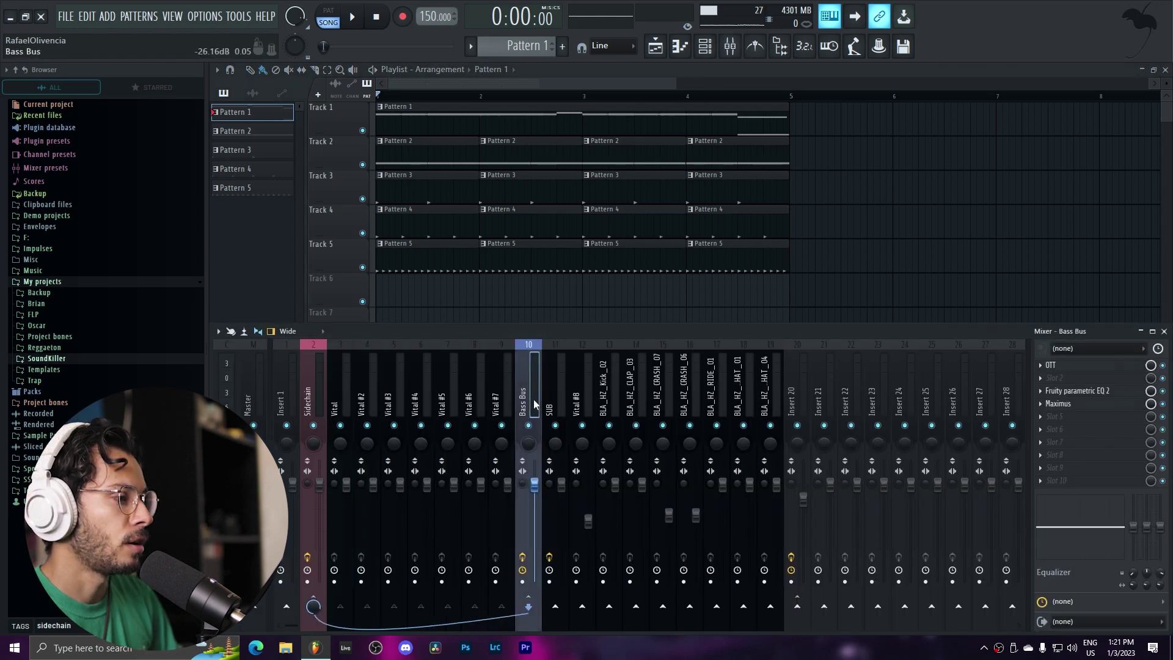
{"action": "left_click_drag", "start_coordinate": [533, 330], "coordinate": [533, 258]}
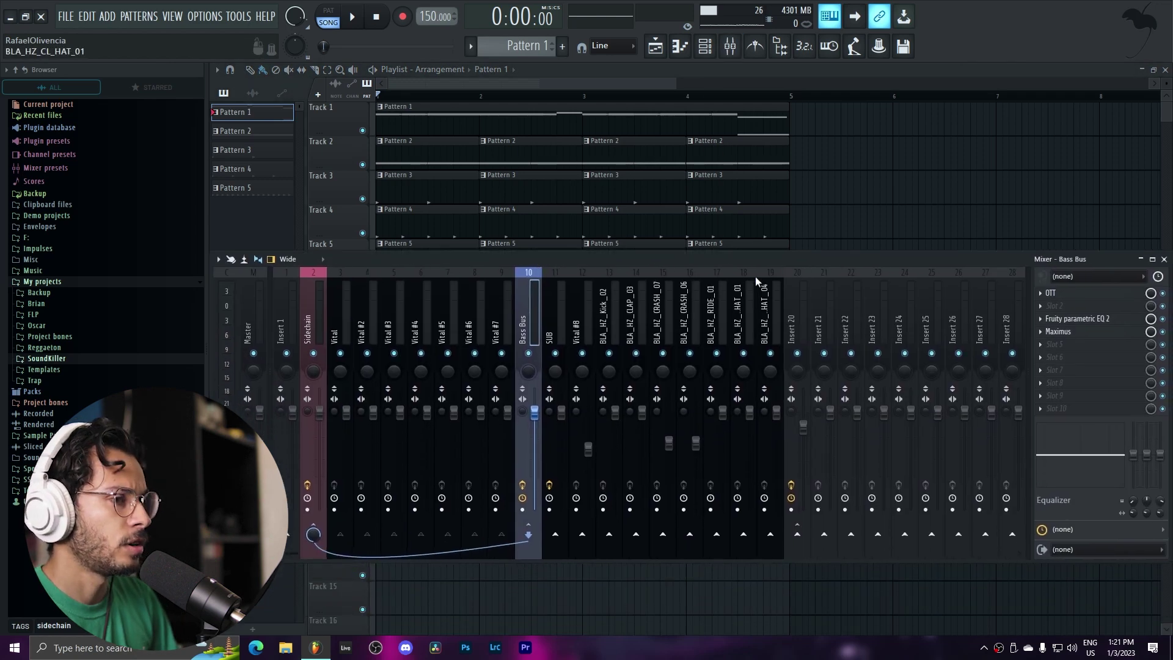
Load Pitchmap into an empty effect slot on the Bass Bus.
{"action": "left_click", "coordinate": [1053, 306]}
{"action": "left_click", "coordinate": [771, 524]}
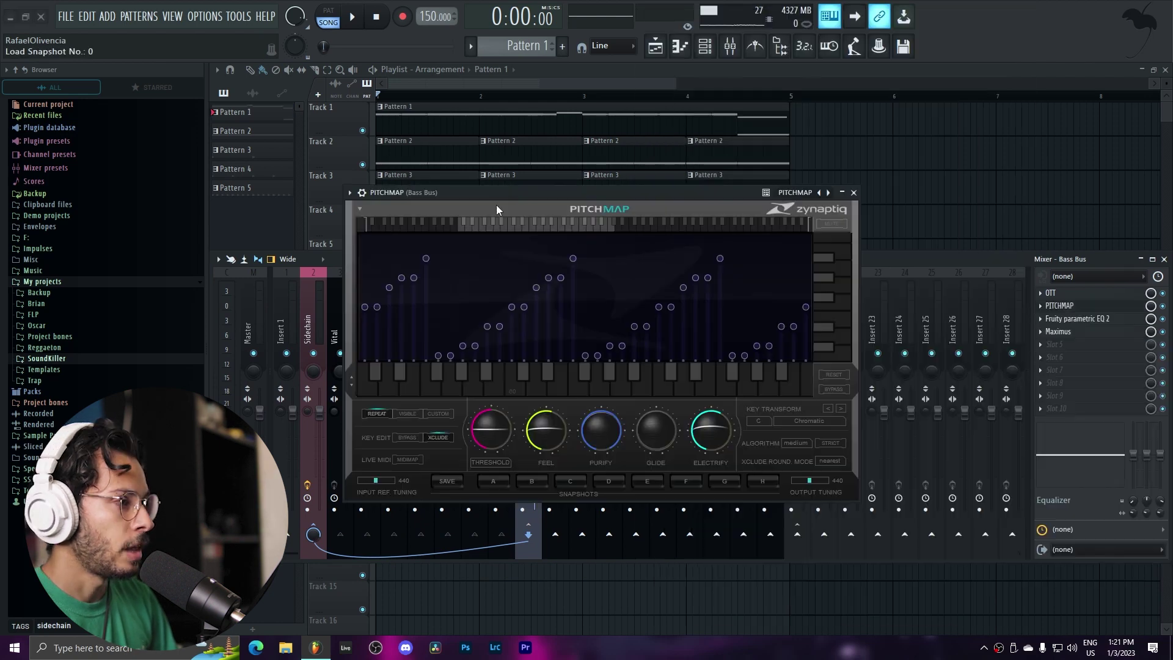
{"action": "left_click_drag", "start_coordinate": [496, 201], "coordinate": [704, 416]}
Check the effect chains on the Vital tracks, then return to the Bass Bus.
{"action": "left_click", "coordinate": [349, 315]}
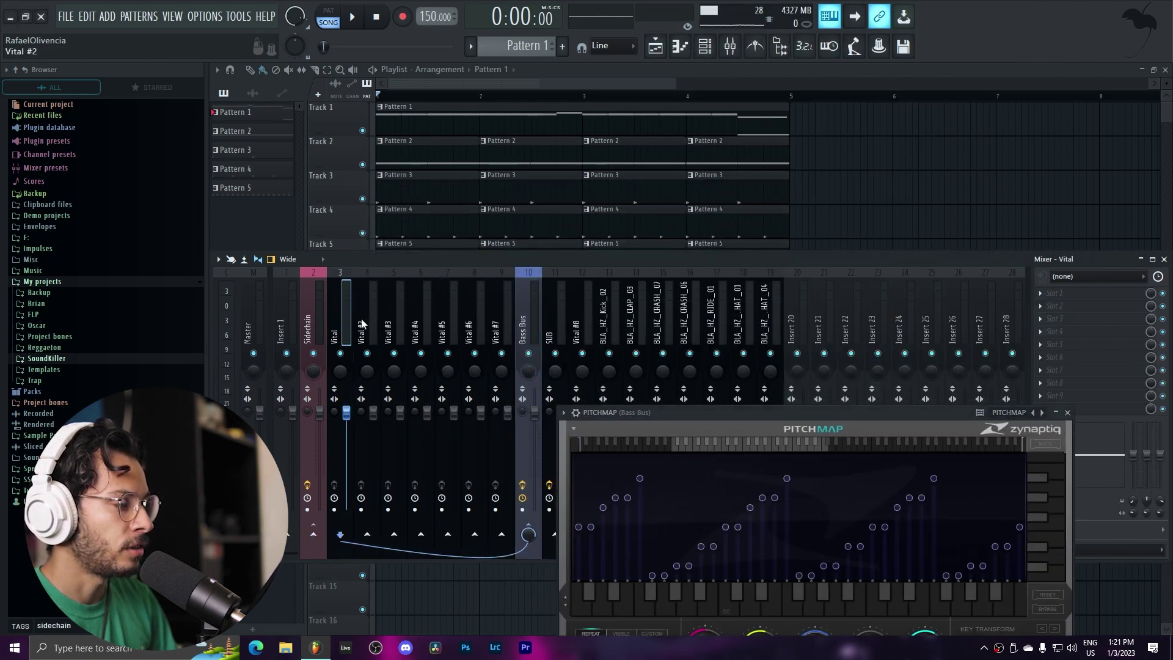
{"action": "left_click", "coordinate": [417, 321]}
{"action": "left_click", "coordinate": [497, 320]}
{"action": "left_click", "coordinate": [440, 323]}
{"action": "left_click", "coordinate": [346, 318]}
Bring the Pitchmap window forward and play the drop through it.
{"action": "left_click", "coordinate": [524, 314]}
{"action": "left_click_drag", "start_coordinate": [670, 413], "coordinate": [517, 249]}
{"action": "key", "text": "space"}
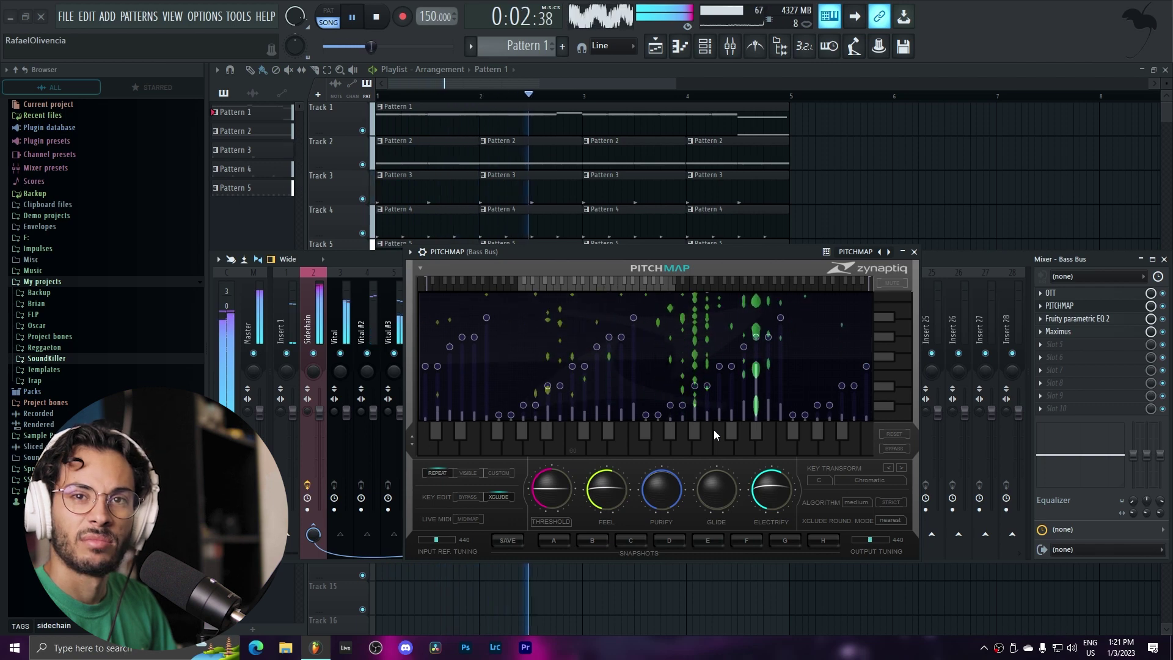
{"action": "key", "text": "space"}
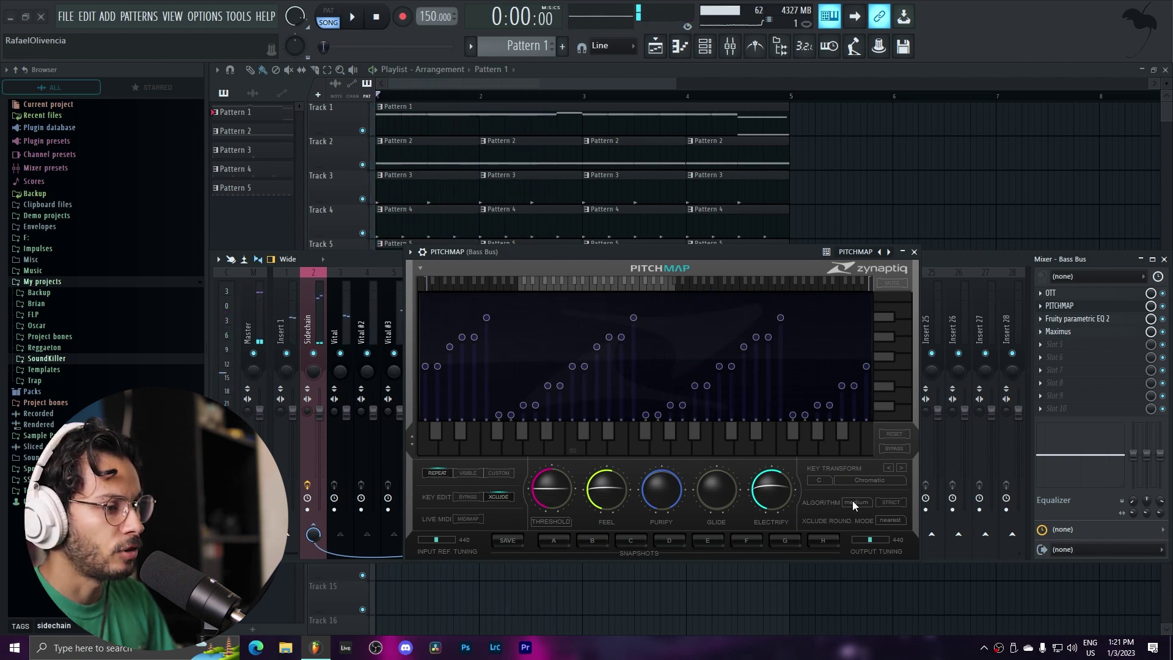
Set Pitchmap to D#/Eb Pentatonic Minor and play the drop to hear it.
{"action": "left_click", "coordinate": [822, 482]}
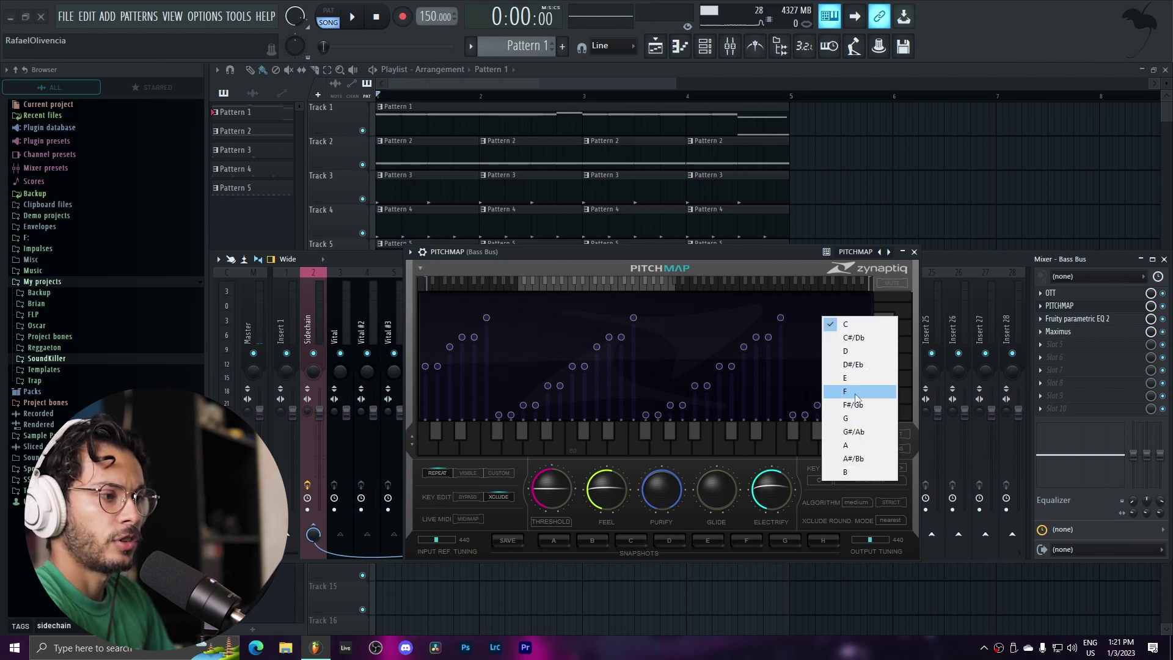
{"action": "left_click", "coordinate": [853, 364]}
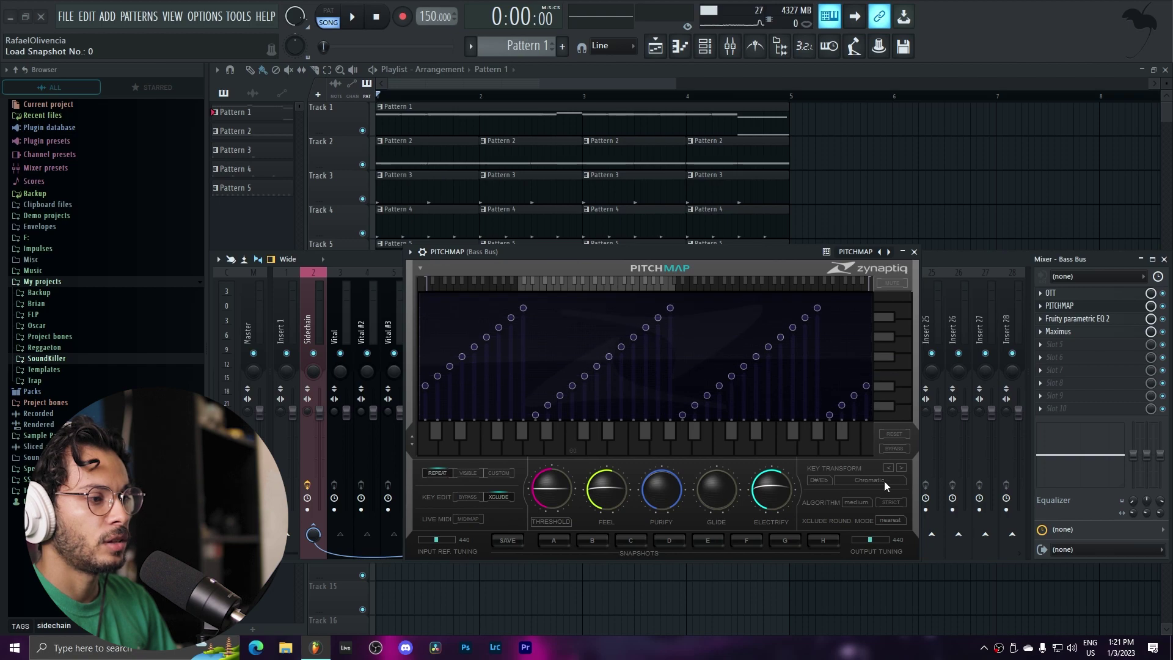
{"action": "left_click", "coordinate": [884, 482]}
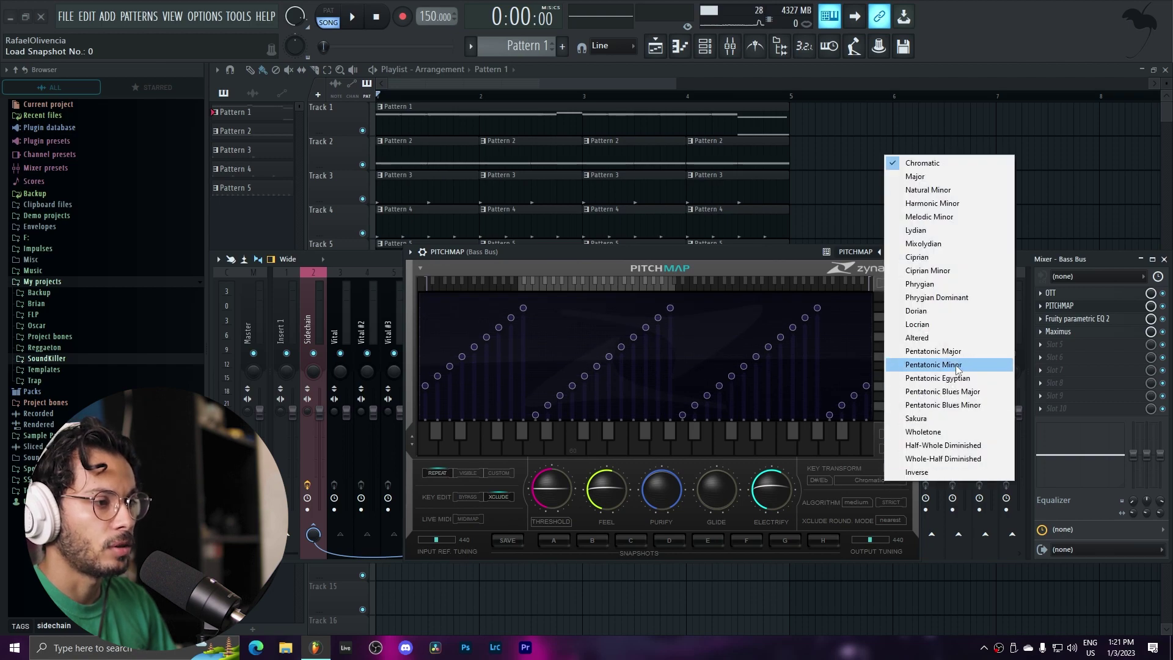
{"action": "left_click", "coordinate": [956, 366]}
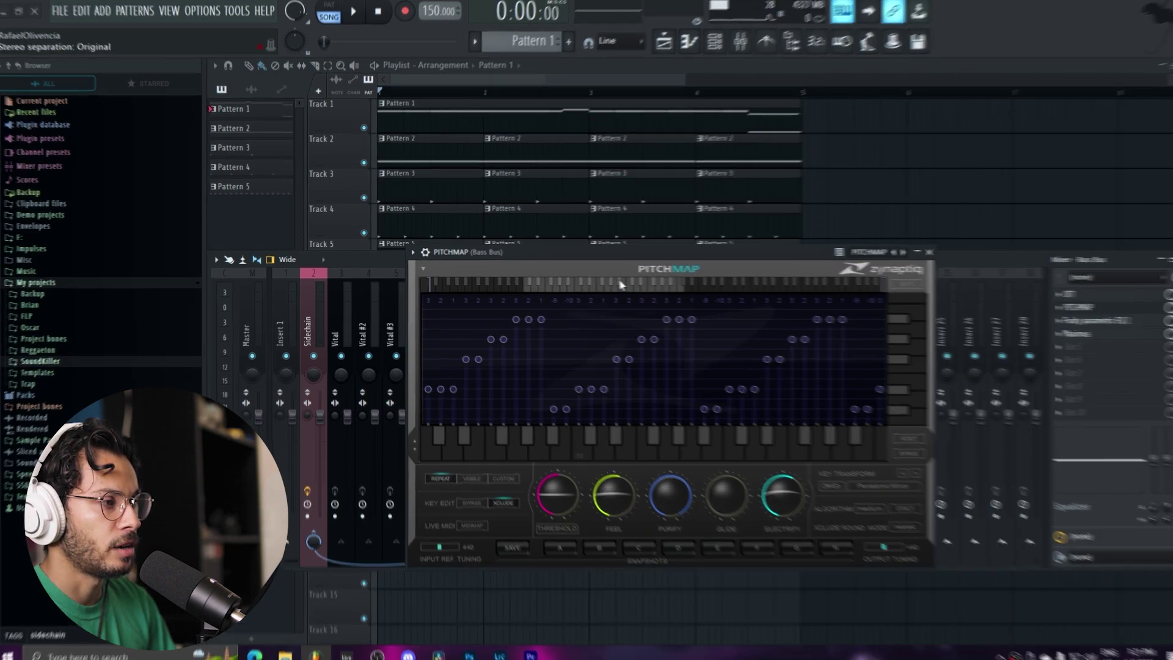
{"action": "key", "text": "space"}
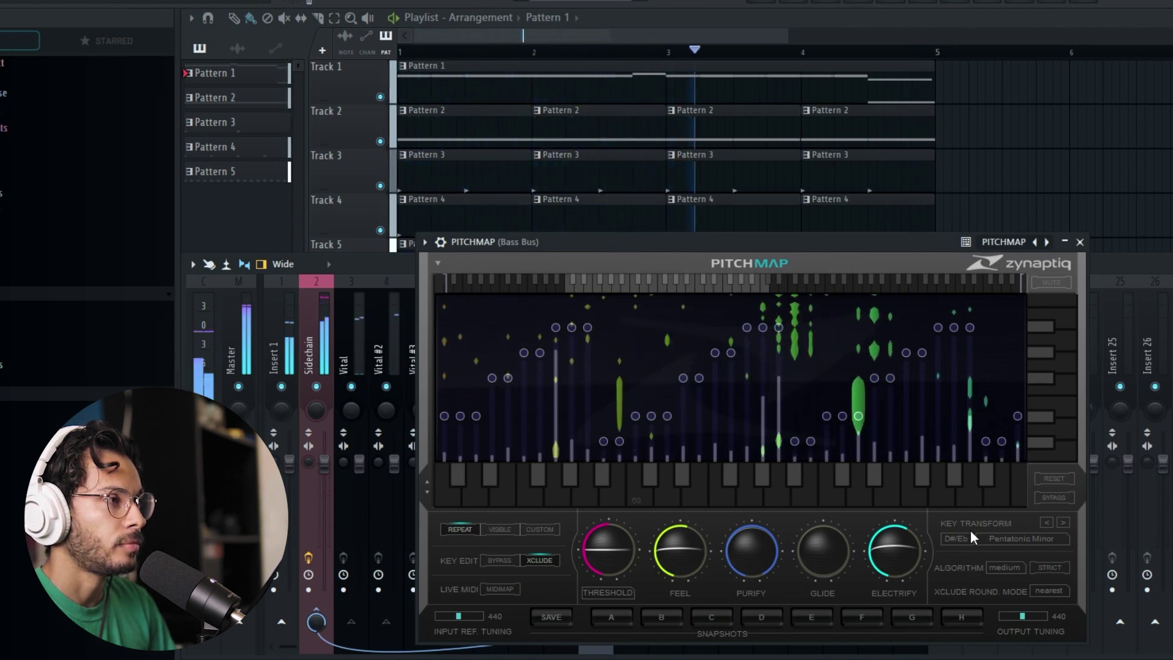
{"action": "key", "text": "space"}
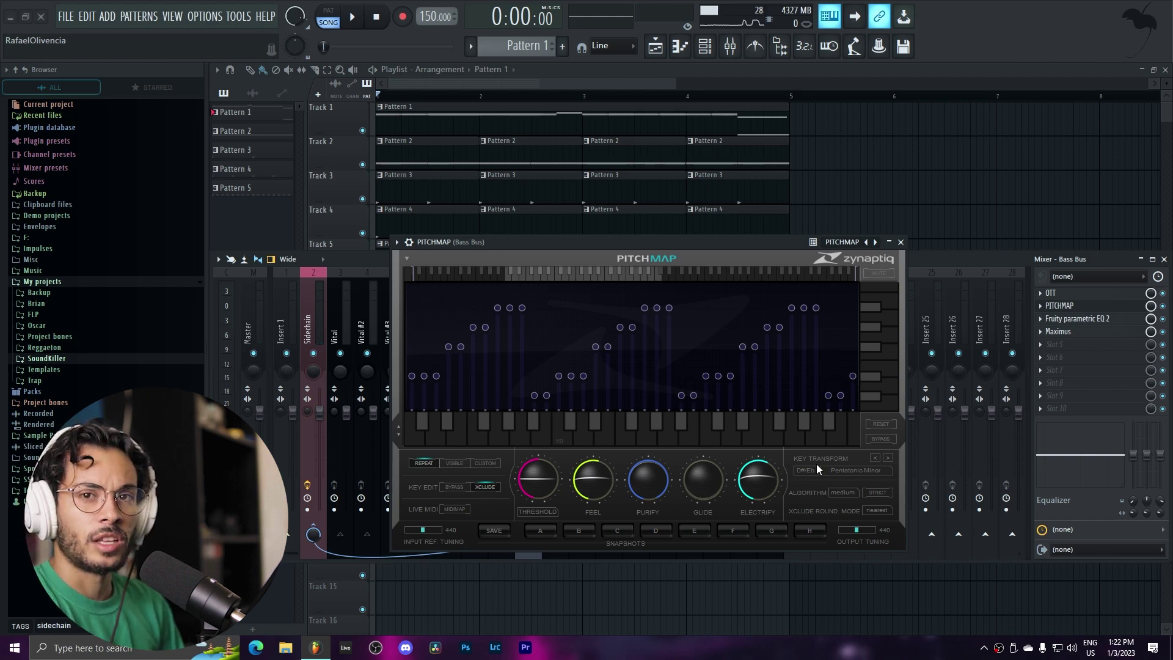
Shift the PitchMap key root up a step and replay the drop.
{"action": "left_click", "coordinate": [890, 458]}
{"action": "left_click_drag", "start_coordinate": [651, 243], "coordinate": [686, 247]}
{"action": "key", "text": "space"}
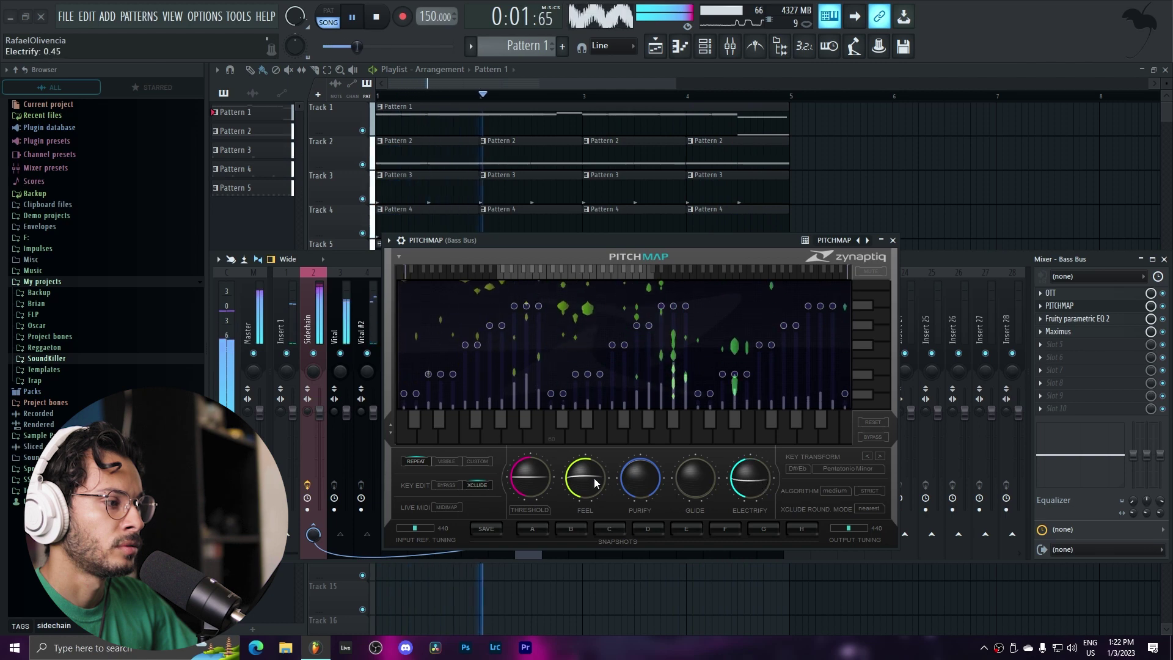
Stop playback, reopen PitchMap on the Bass Bus to revert it to C Chromatic, and close it.
{"action": "left_click", "coordinate": [892, 240]}
{"action": "key", "text": "space"}
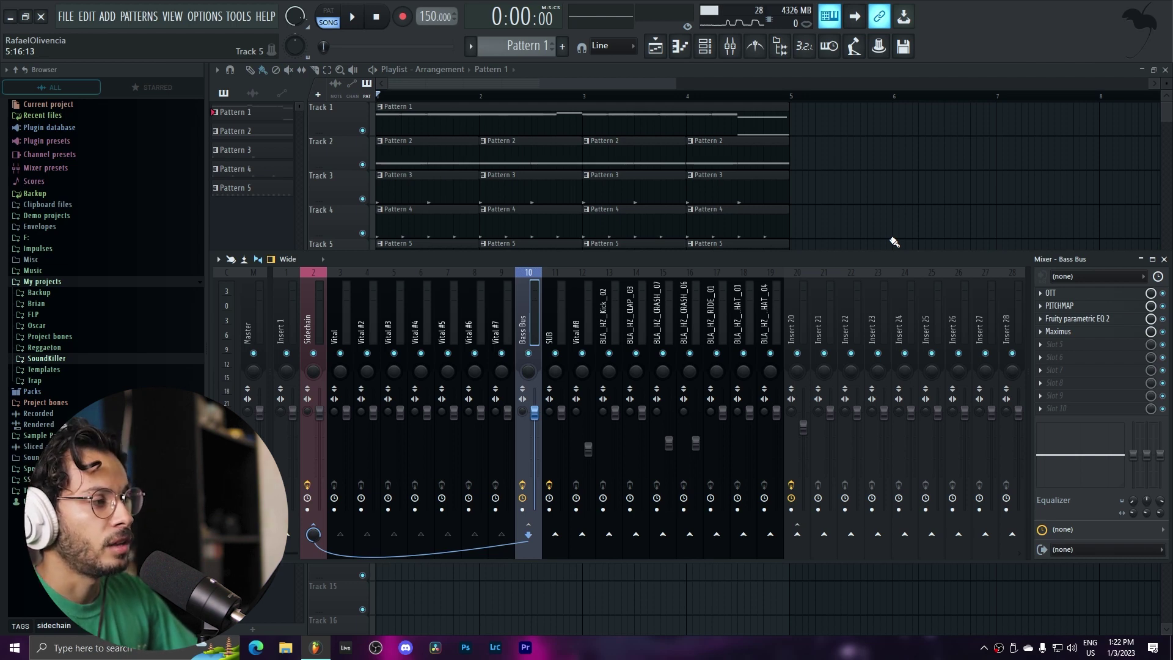
{"action": "left_click", "coordinate": [1059, 306]}
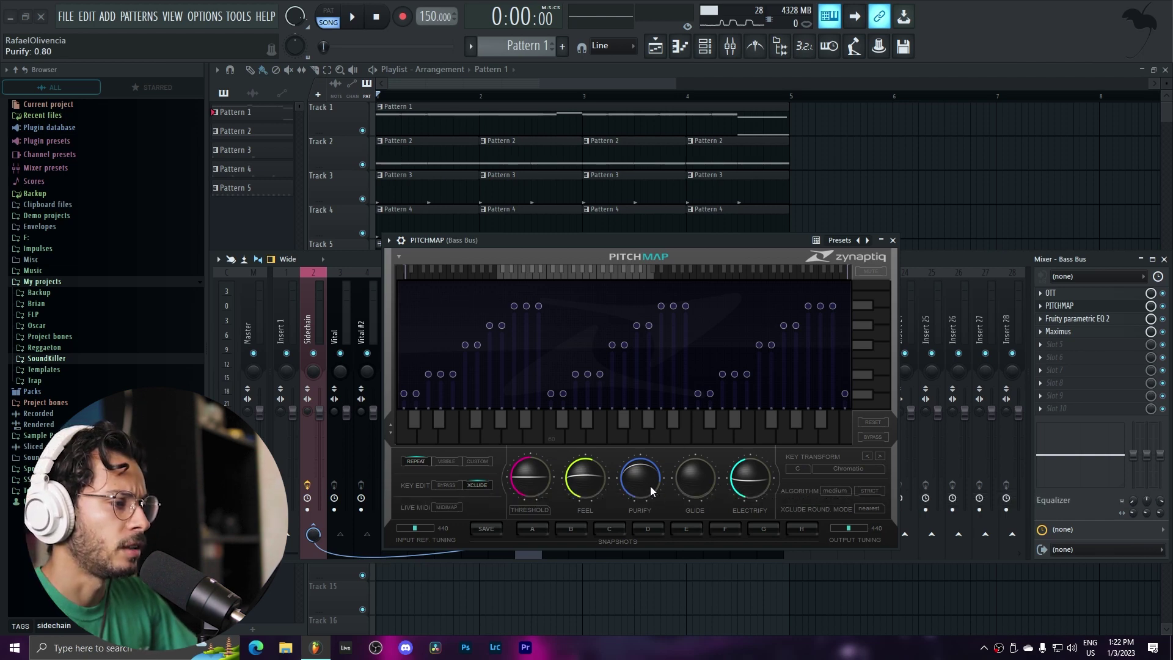
{"action": "left_click", "coordinate": [1042, 307]}
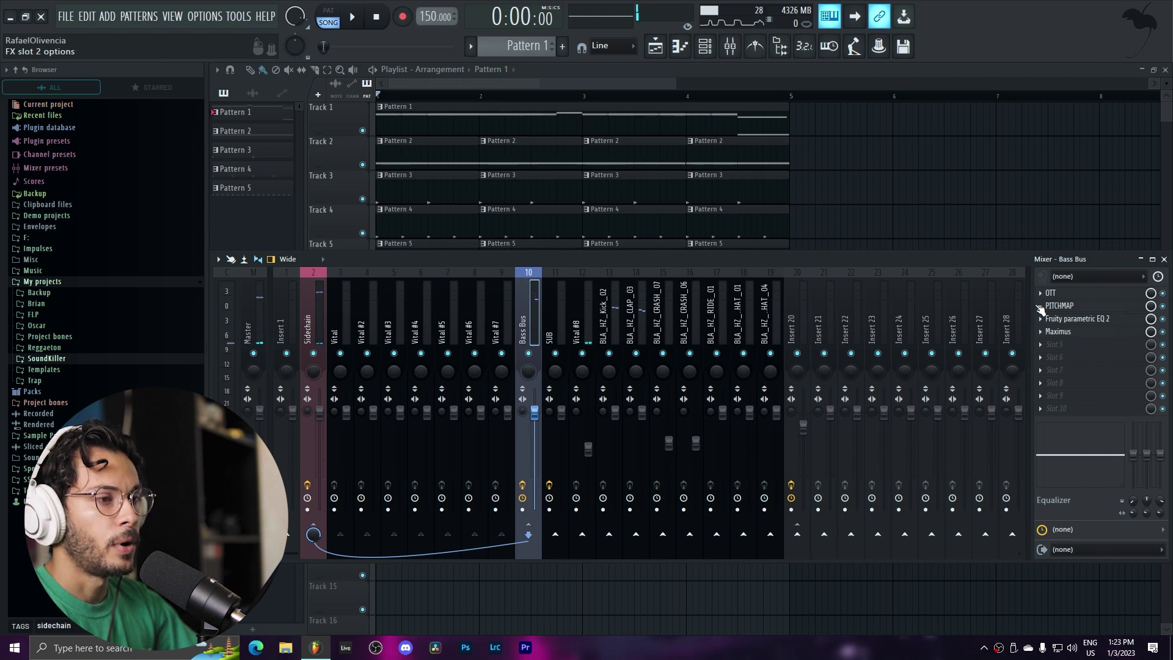
Replace PitchMap on the Bass Bus with the Patcher (Chroma) preset.
{"action": "left_click", "coordinate": [1041, 307]}
{"action": "mouse_move", "coordinate": [1049, 320]}
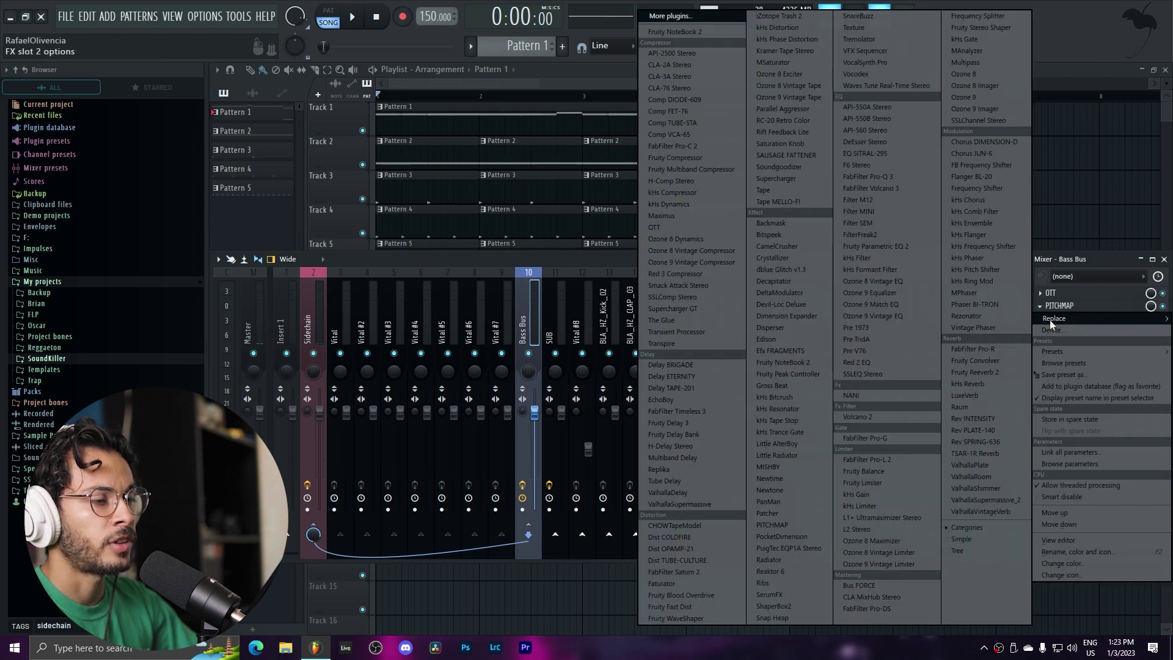
{"action": "left_click", "coordinate": [768, 513]}
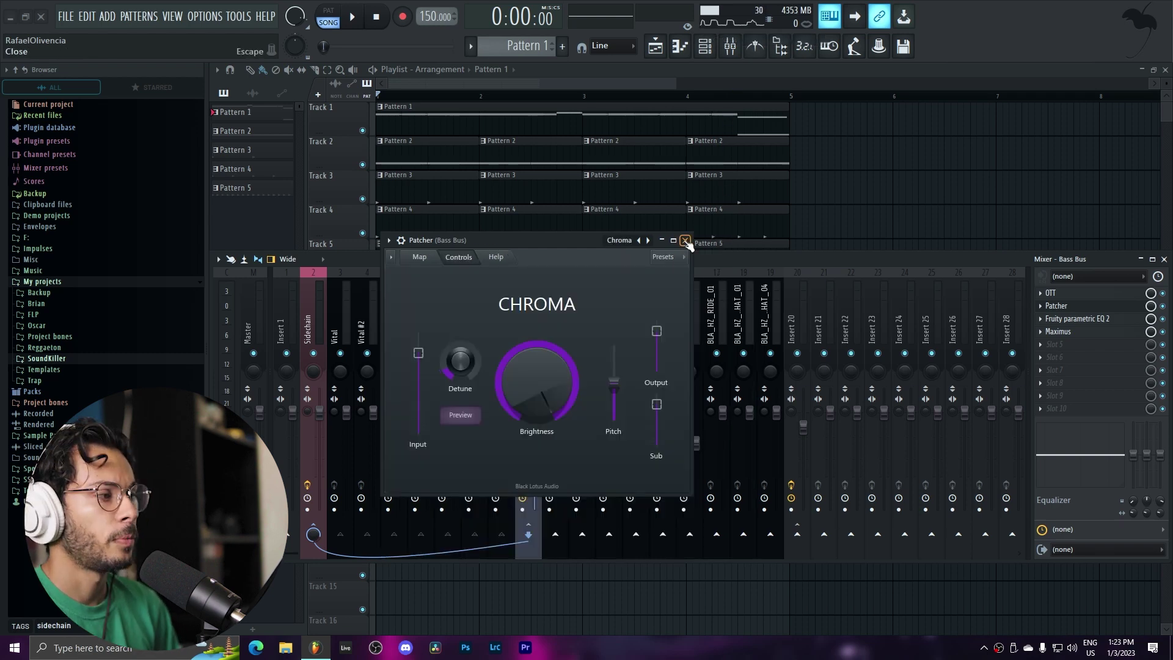
Read the Chroma instructions note in Patcher's map view, then close Patcher.
{"action": "left_click", "coordinate": [420, 257]}
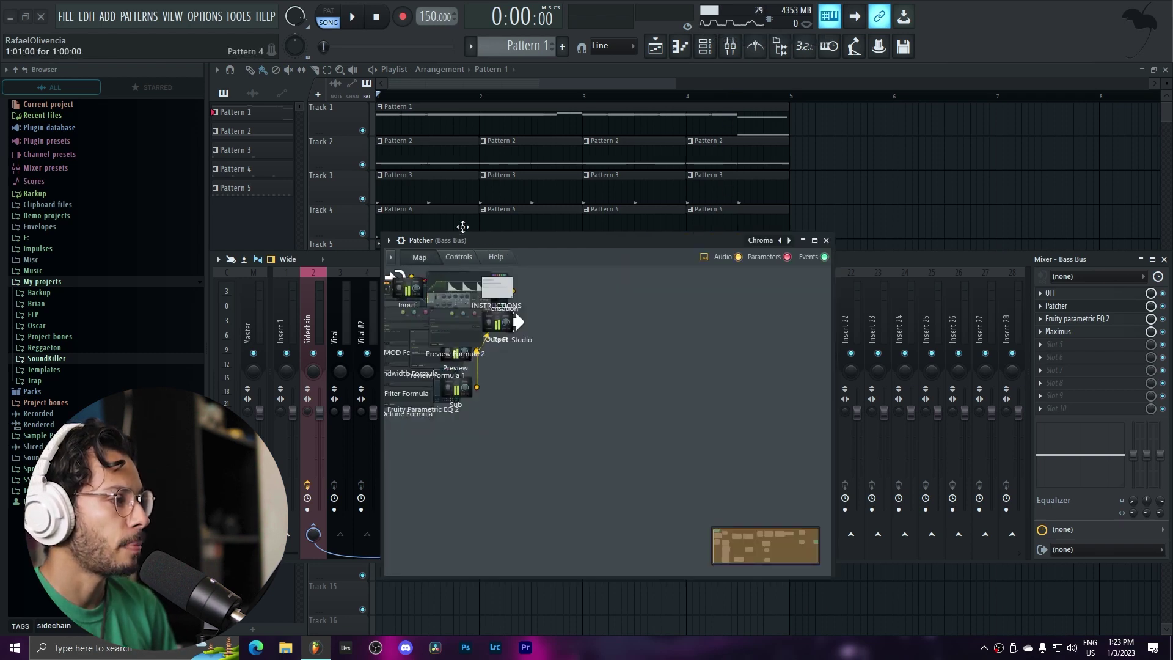
{"action": "left_click", "coordinate": [461, 220]}
{"action": "left_click", "coordinate": [545, 212]}
{"action": "scroll", "coordinate": [594, 361], "scroll_direction": "down", "scroll_amount": 1}
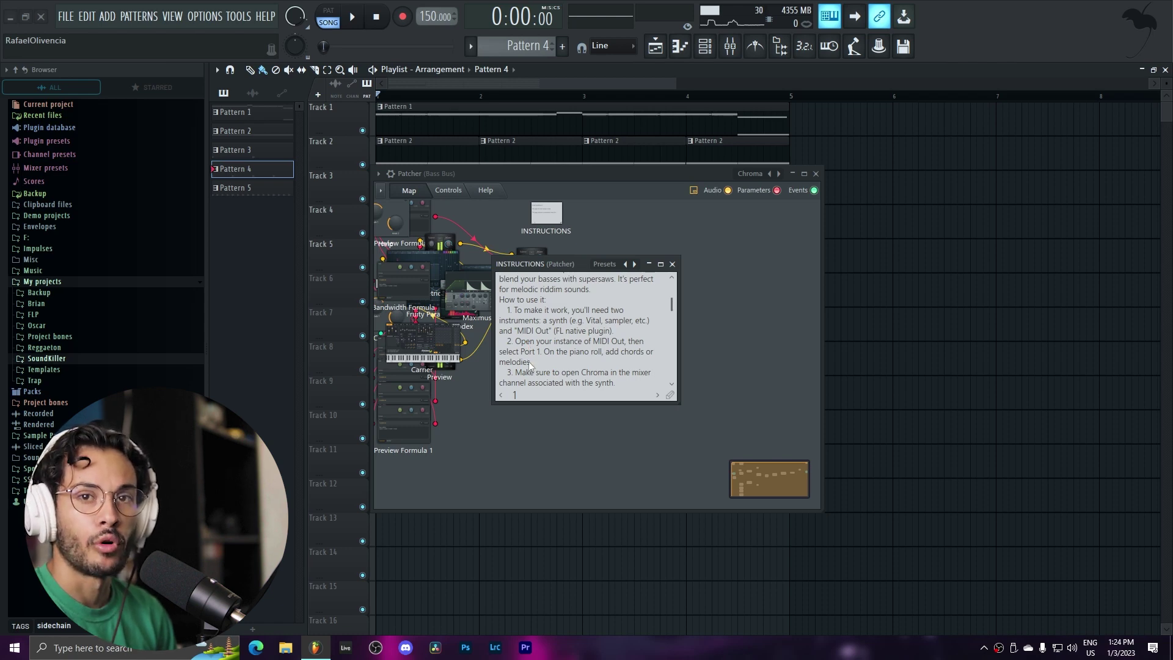
{"action": "scroll", "coordinate": [551, 379], "scroll_direction": "down", "scroll_amount": 3}
{"action": "left_click", "coordinate": [672, 264]}
{"action": "left_click", "coordinate": [815, 174]}
Create Pattern 6 on Track 6, stretch it to bar 5, and open its piano roll.
{"action": "left_click", "coordinate": [562, 46]}
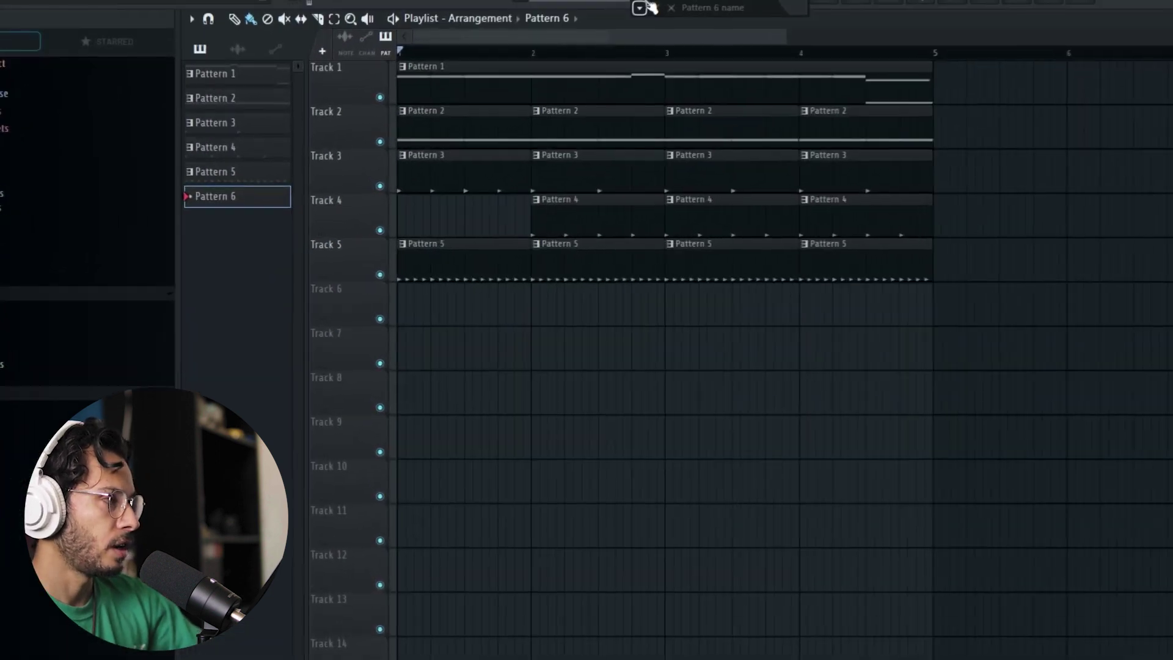
{"action": "left_click_drag", "start_coordinate": [567, 58], "coordinate": [372, 279]}
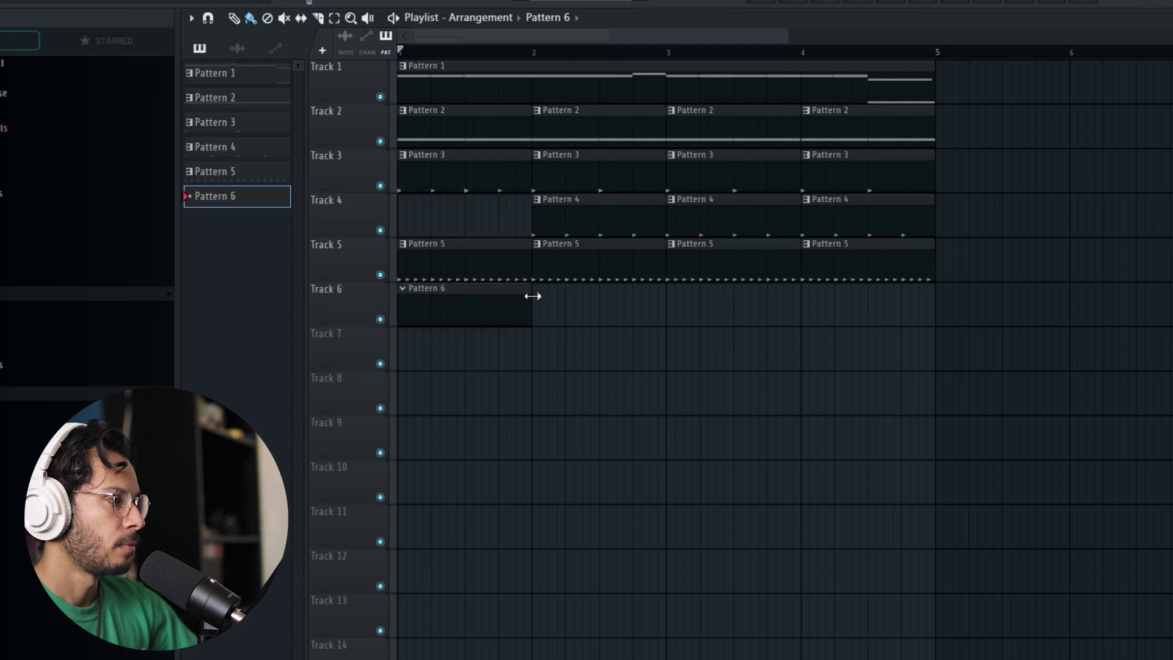
{"action": "left_click_drag", "start_coordinate": [531, 295], "coordinate": [956, 296]}
{"action": "double_click", "coordinate": [870, 309]}
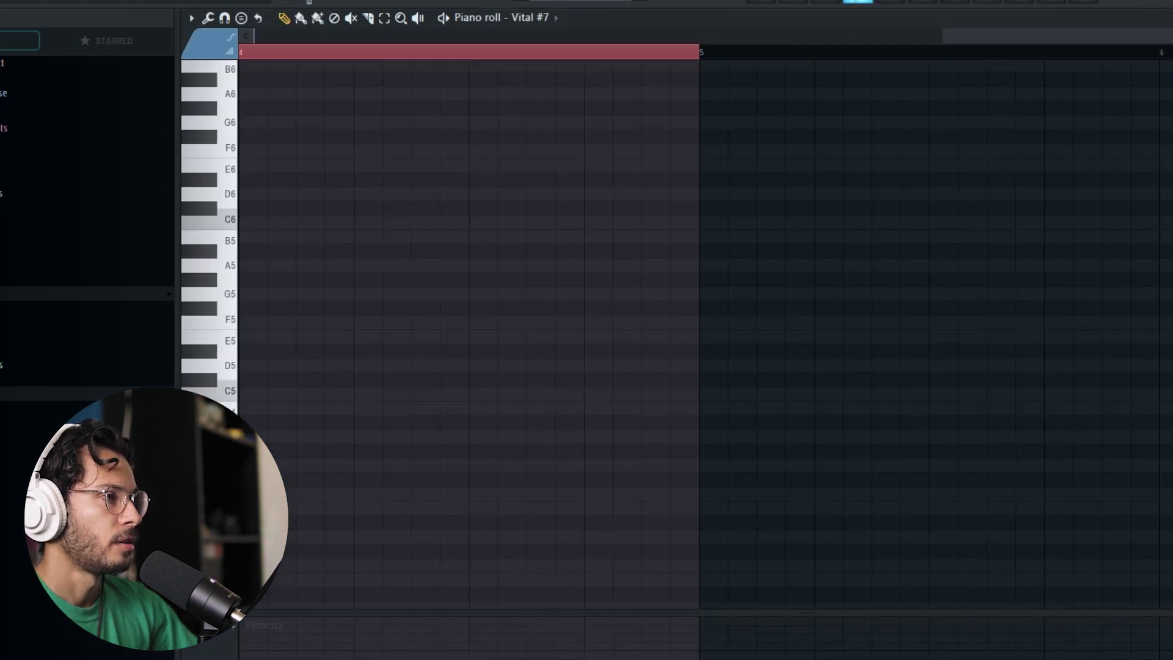
Add a MIDI Out channel and test its piano roll, deleting the stray note.
{"action": "key", "text": "F6"}
{"action": "left_click", "coordinate": [338, 549]}
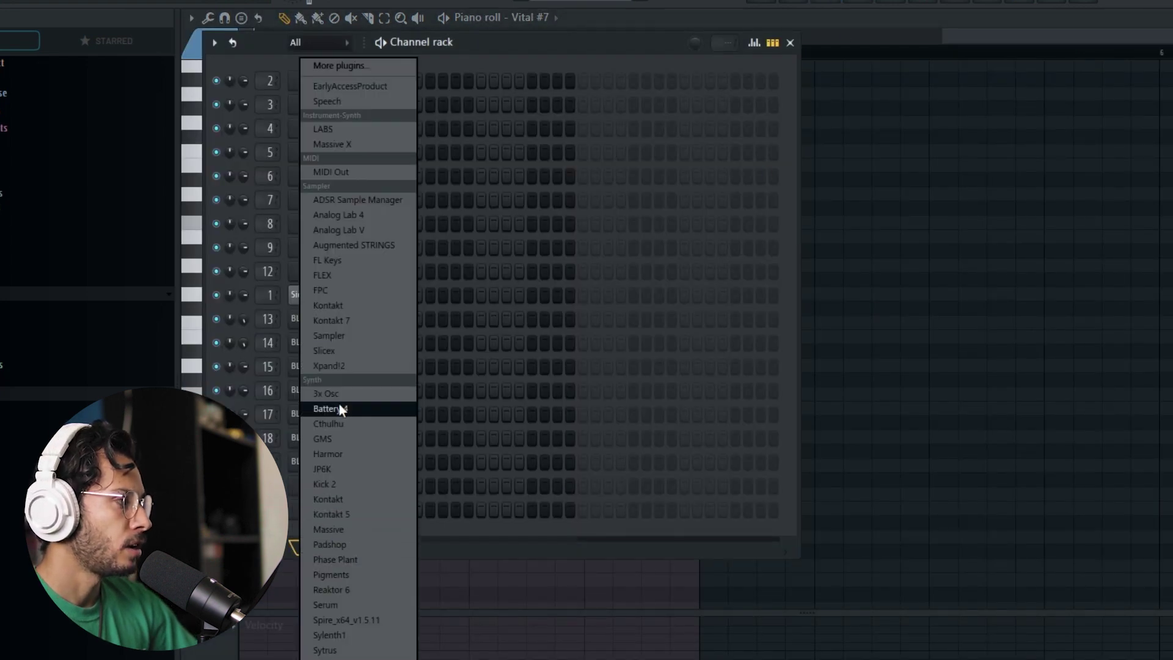
{"action": "left_click", "coordinate": [325, 173]}
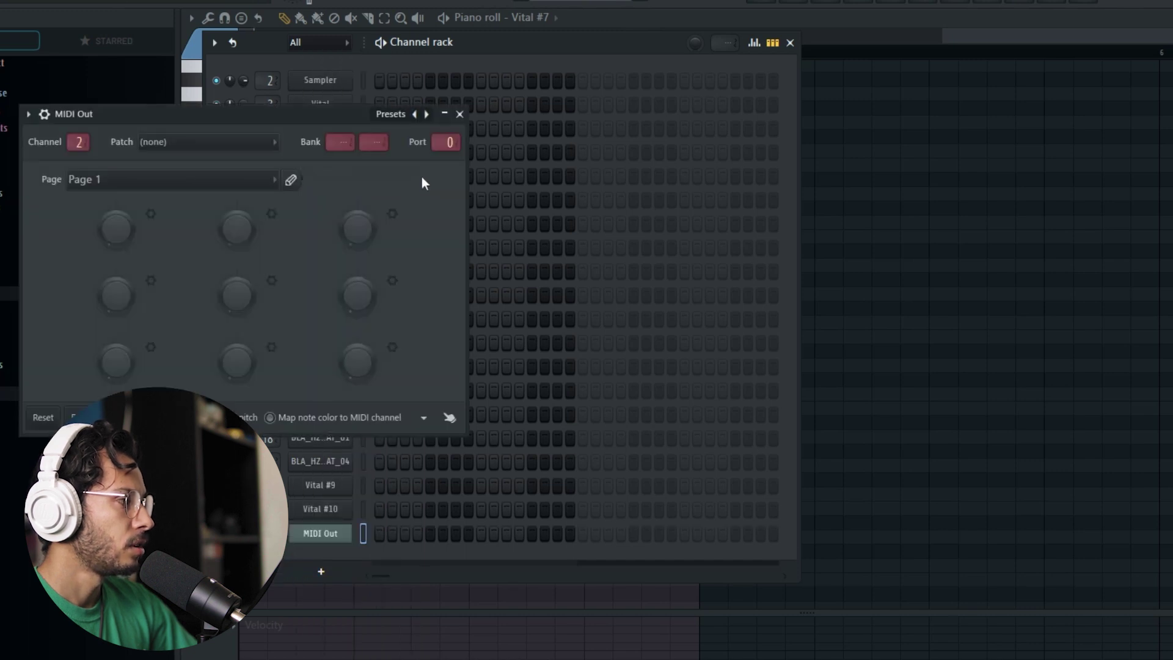
{"action": "left_click", "coordinate": [460, 114]}
{"action": "right_click", "coordinate": [339, 535]}
{"action": "left_click", "coordinate": [369, 527]}
{"action": "mouse_move", "coordinate": [288, 353]}
{"action": "left_mouse_down"}
{"action": "mouse_move", "coordinate": [110, 345]}
{"action": "mouse_move", "coordinate": [301, 348]}
{"action": "mouse_move", "coordinate": [27, 353]}
{"action": "left_mouse_up"}
{"action": "right_click", "coordinate": [387, 347]}
Add a Serum synth channel to the channel rack and close its window.
{"action": "left_click", "coordinate": [826, 3]}
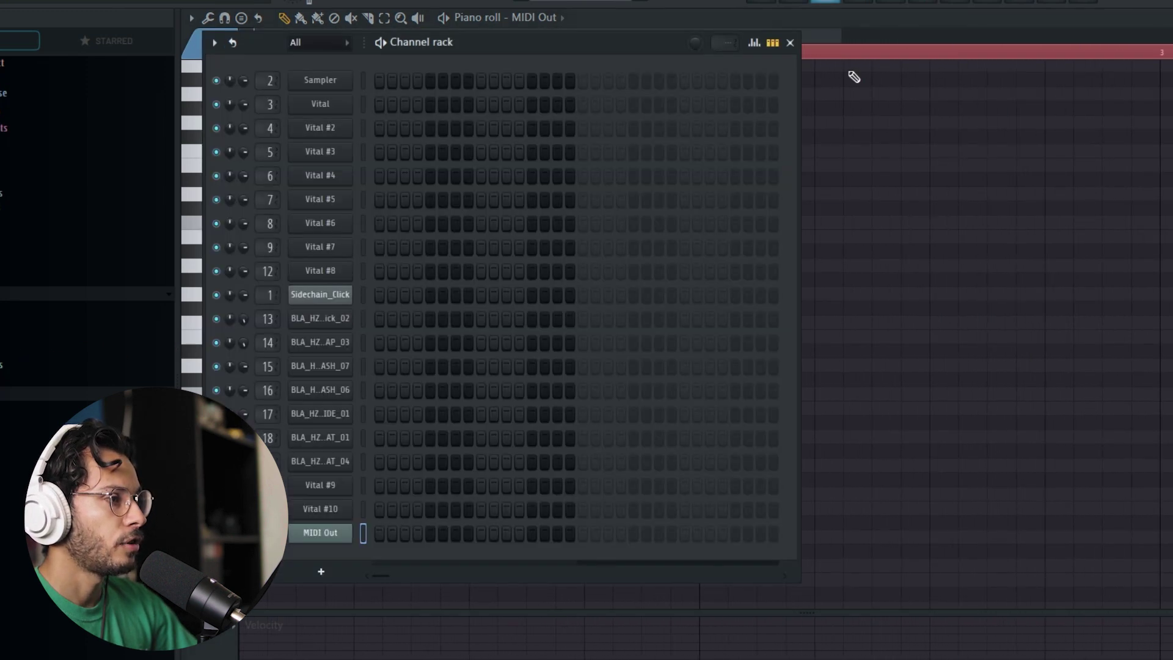
{"action": "left_click", "coordinate": [336, 575]}
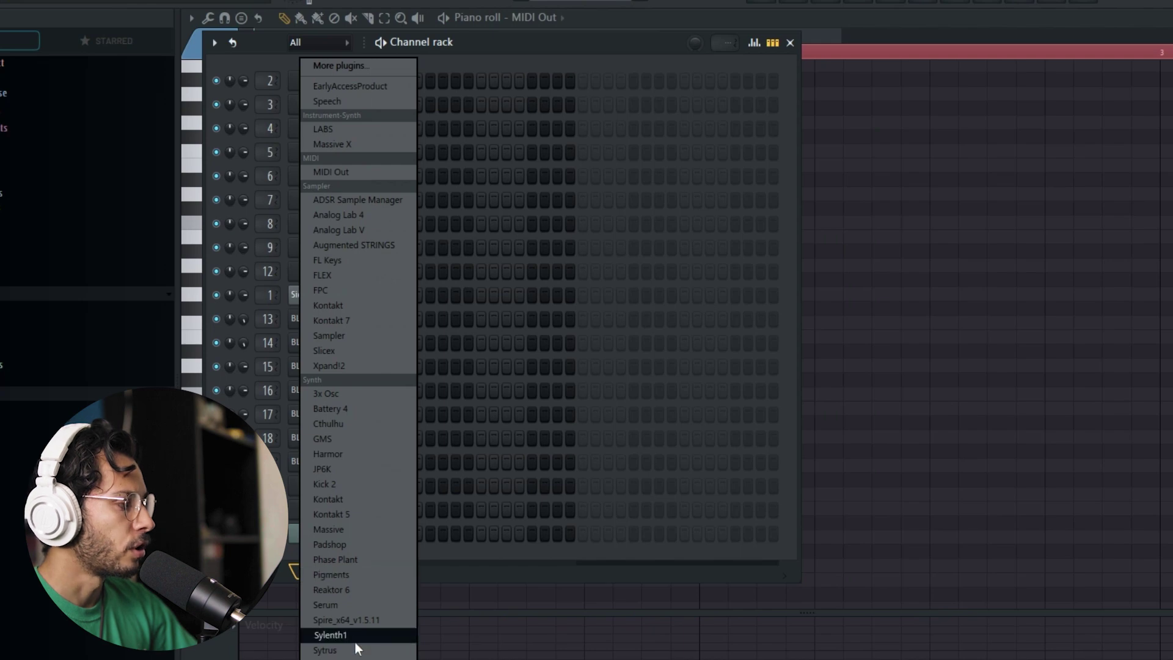
{"action": "left_click", "coordinate": [350, 585]}
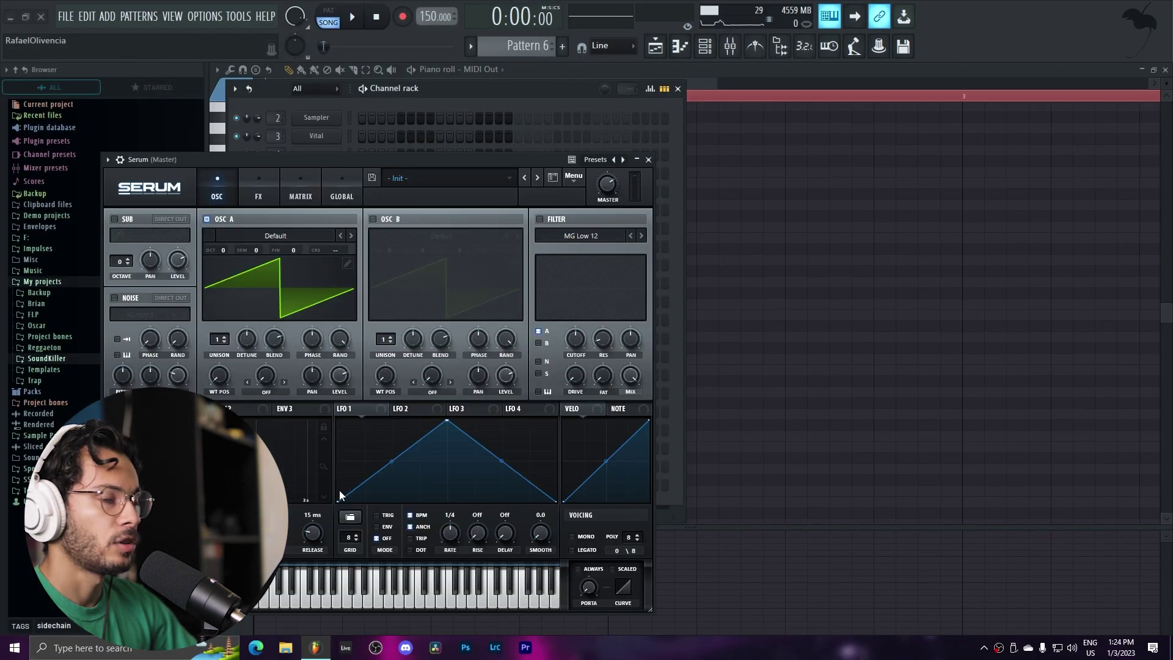
{"action": "left_click", "coordinate": [649, 160]}
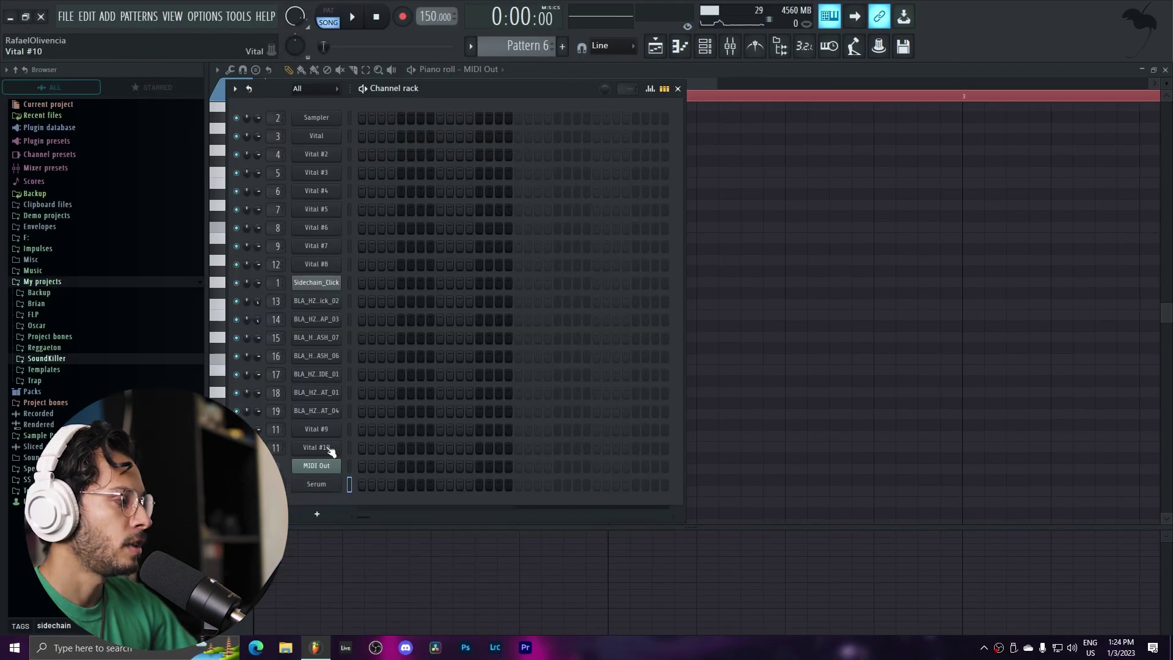
Paste the chord notes into Serum's piano roll at bar 1, then clear them out.
{"action": "right_click", "coordinate": [327, 486]}
{"action": "left_click", "coordinate": [360, 467]}
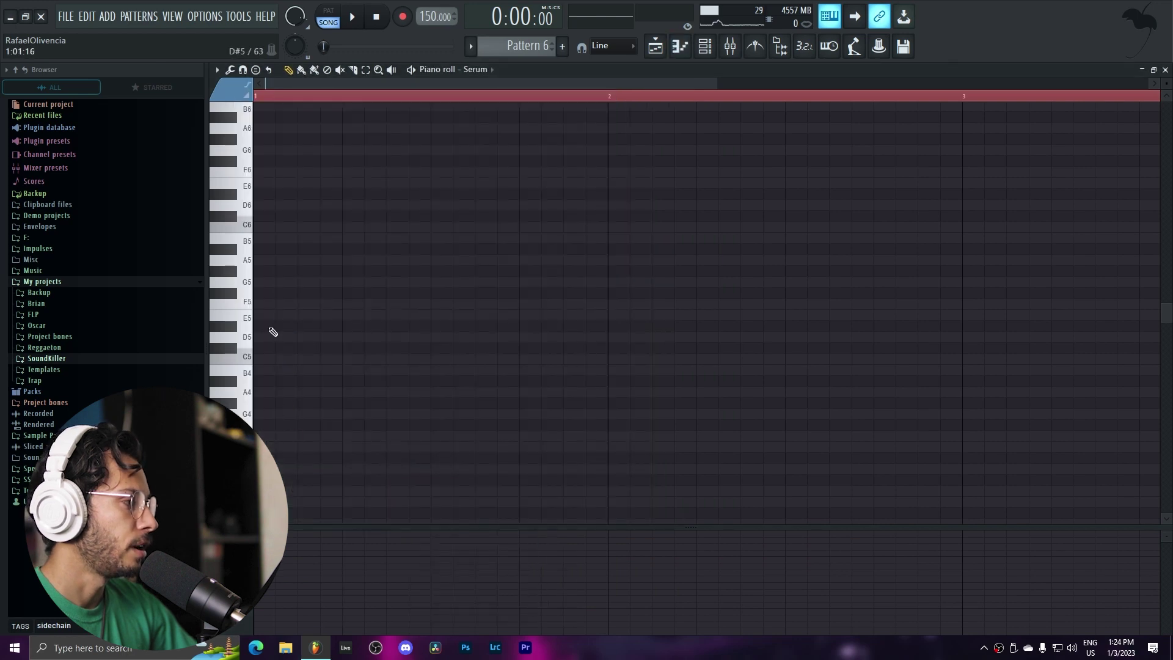
{"action": "key", "text": "ctrl+v"}
{"action": "left_click_drag", "start_coordinate": [701, 372], "coordinate": [283, 513]}
{"action": "key", "text": "ctrl+z"}
{"action": "key", "text": "ctrl+a"}
{"action": "key", "text": "Delete"}
{"action": "key", "text": "l"}
Paste the chords into MIDI Out's piano roll and stretch them to bar 5.
{"action": "left_click", "coordinate": [705, 46]}
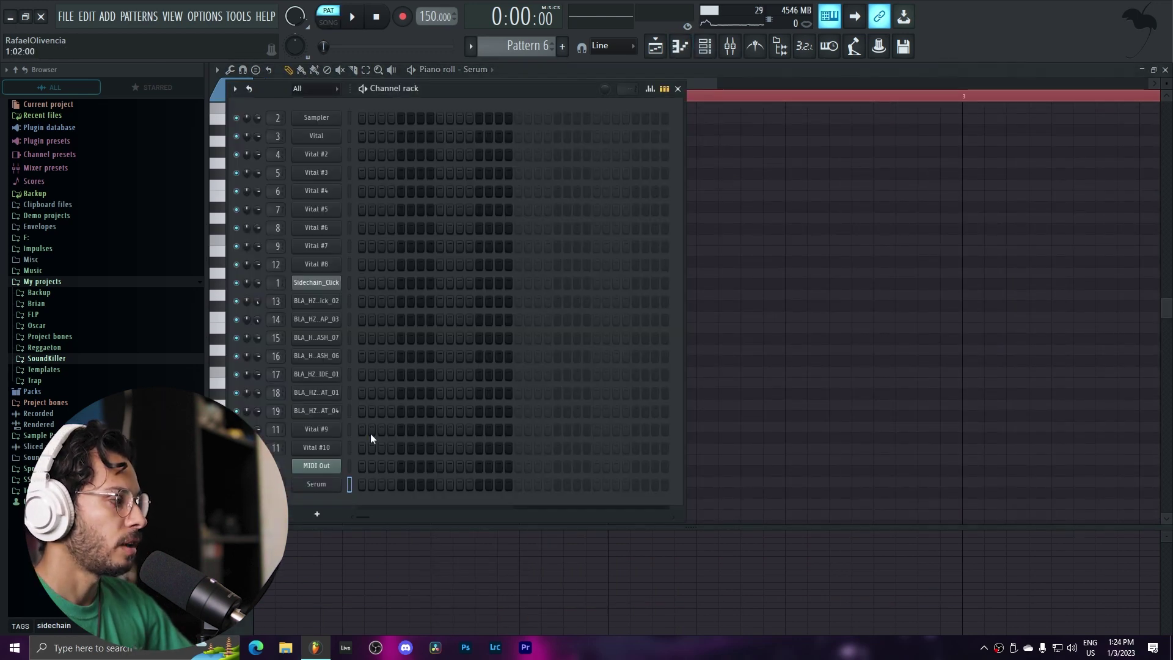
{"action": "right_click", "coordinate": [342, 455]}
{"action": "left_click", "coordinate": [362, 458]}
{"action": "key", "text": "ctrl+v"}
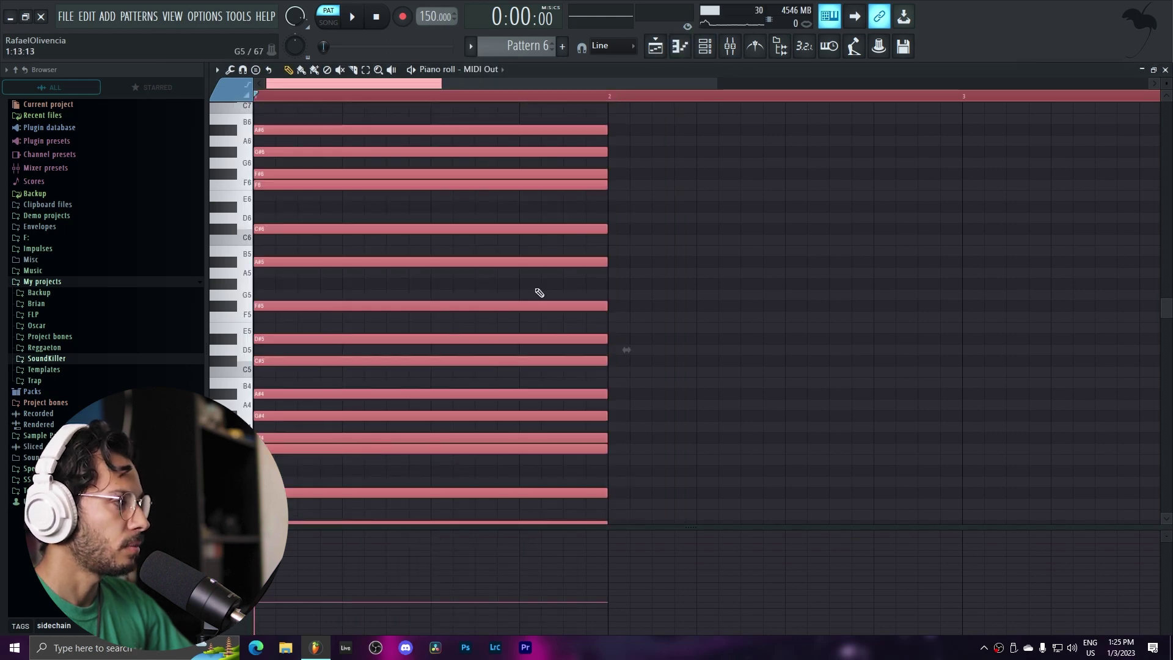
{"action": "left_click_drag", "start_coordinate": [608, 130], "coordinate": [1087, 152]}
Set the song position to bar 2 and close the Chroma patch window.
{"action": "left_click", "coordinate": [655, 46]}
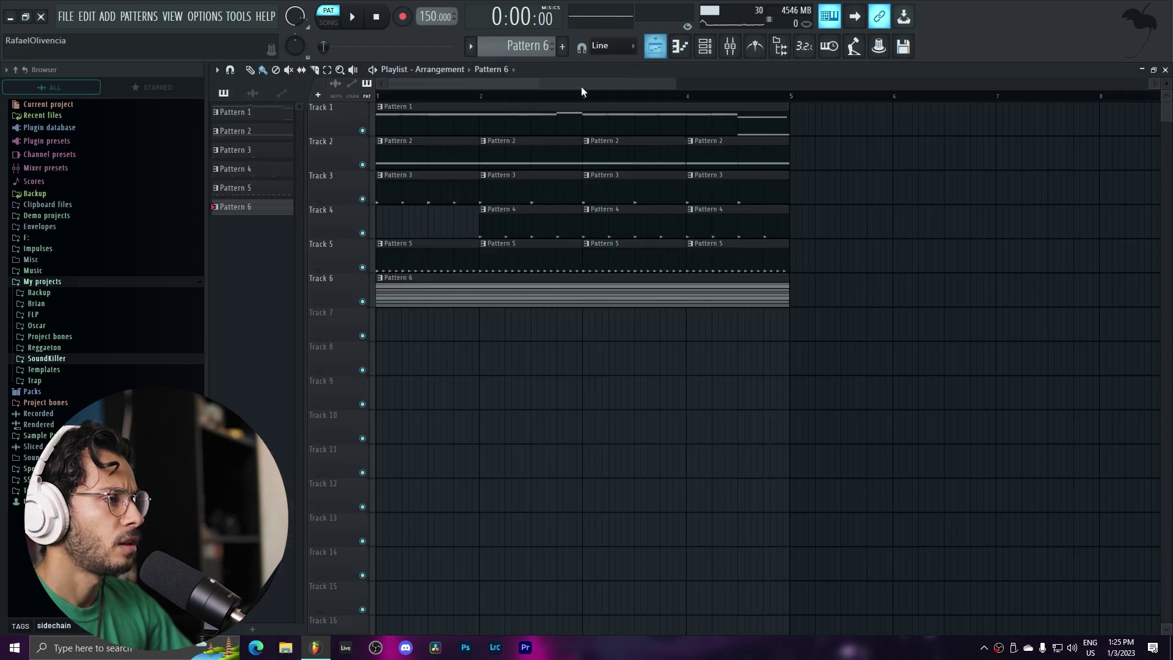
{"action": "left_click", "coordinate": [478, 96]}
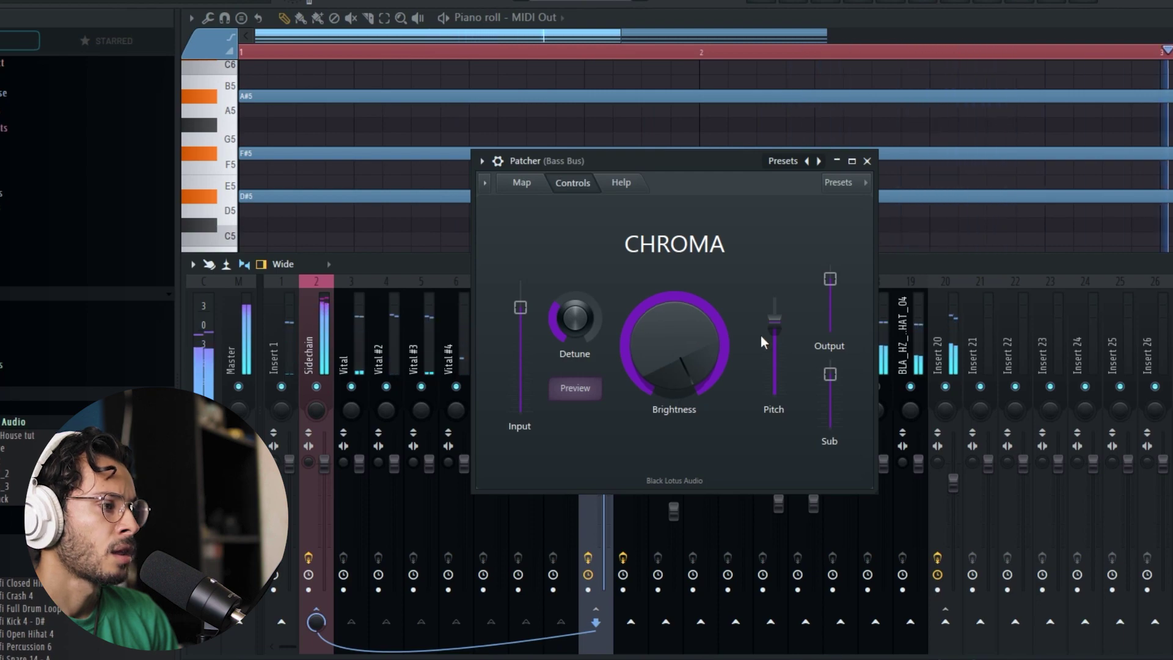
{"action": "left_click", "coordinate": [867, 160]}
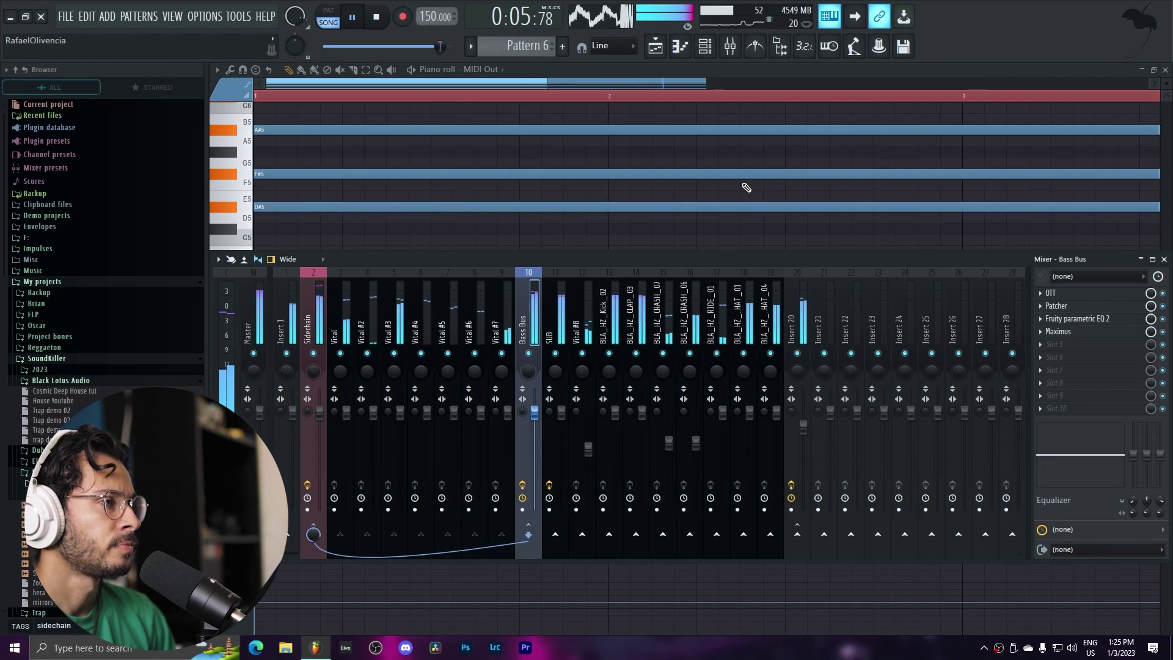
{"action": "left_click", "coordinate": [709, 52]}
{"action": "left_click", "coordinate": [709, 51]}
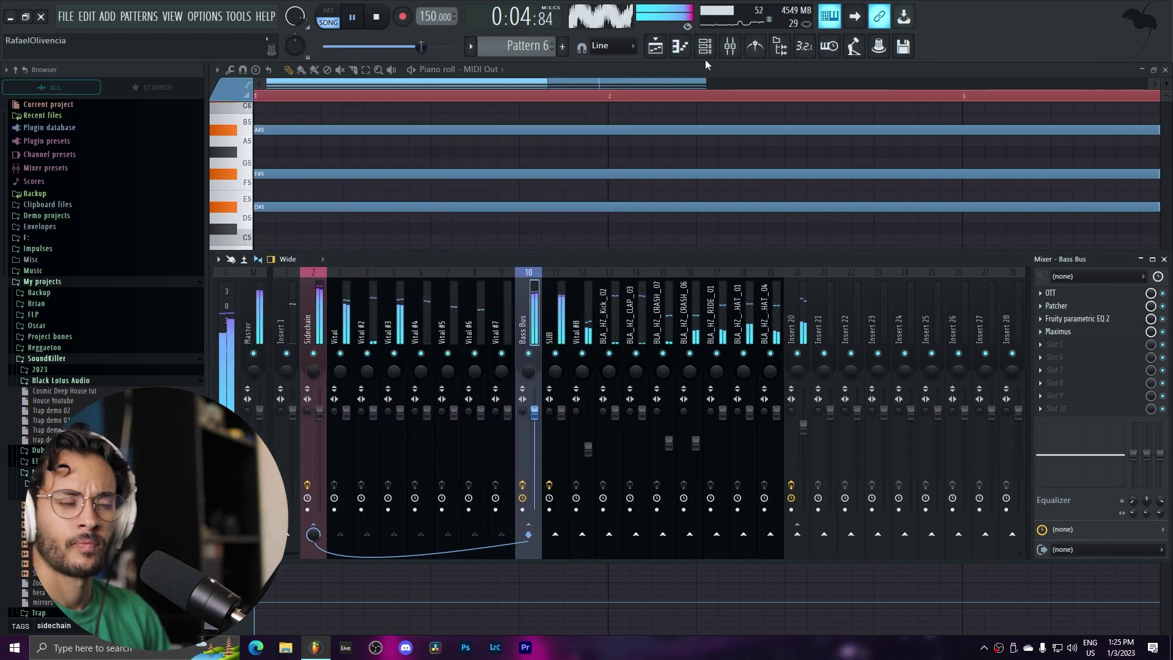
Open Pattern 6's MIDI Out notes and delete the D#4 and lowest chord notes.
{"action": "key", "text": "space"}
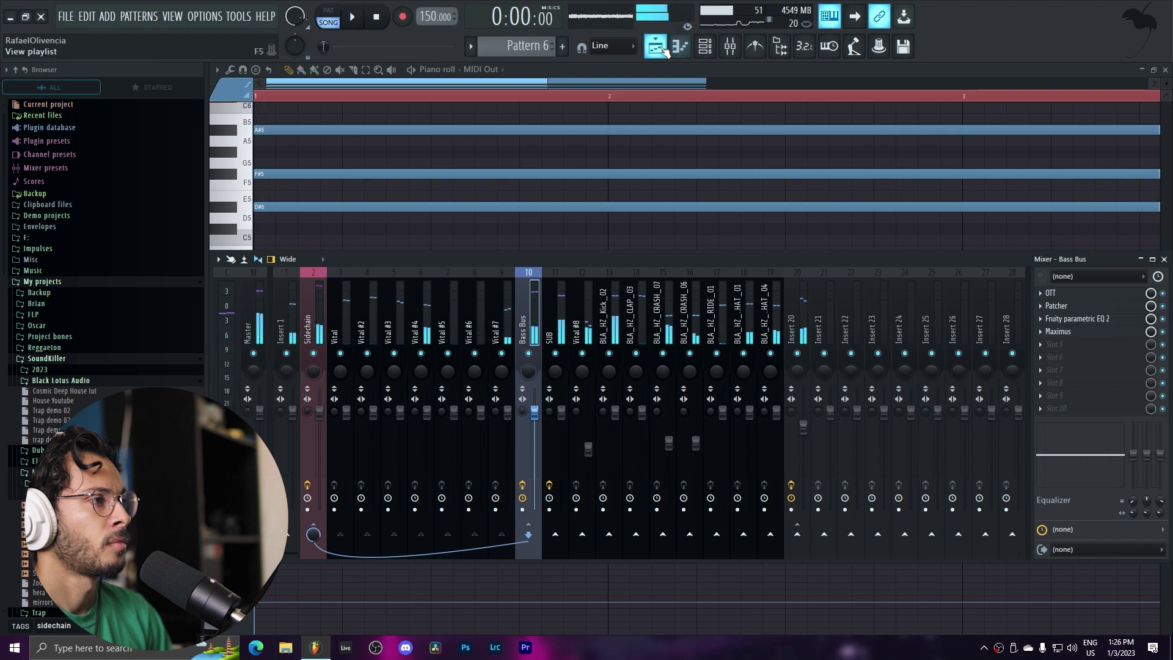
{"action": "left_click", "coordinate": [654, 46]}
{"action": "left_click_drag", "start_coordinate": [676, 84], "coordinate": [562, 96]}
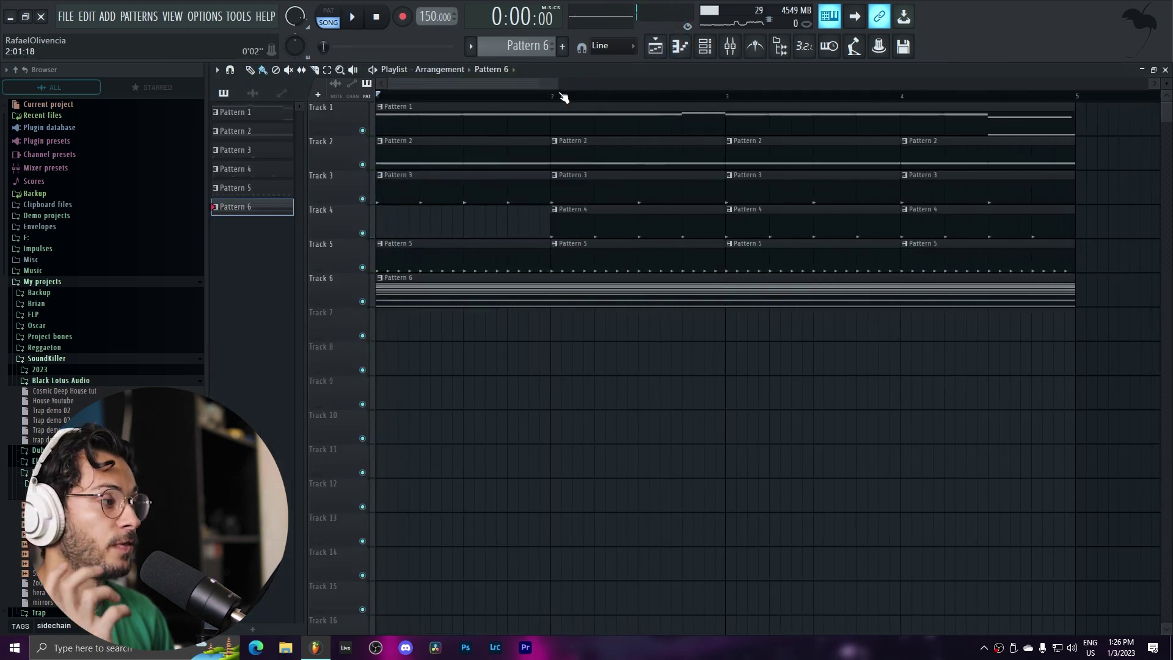
{"action": "double_click", "coordinate": [546, 286]}
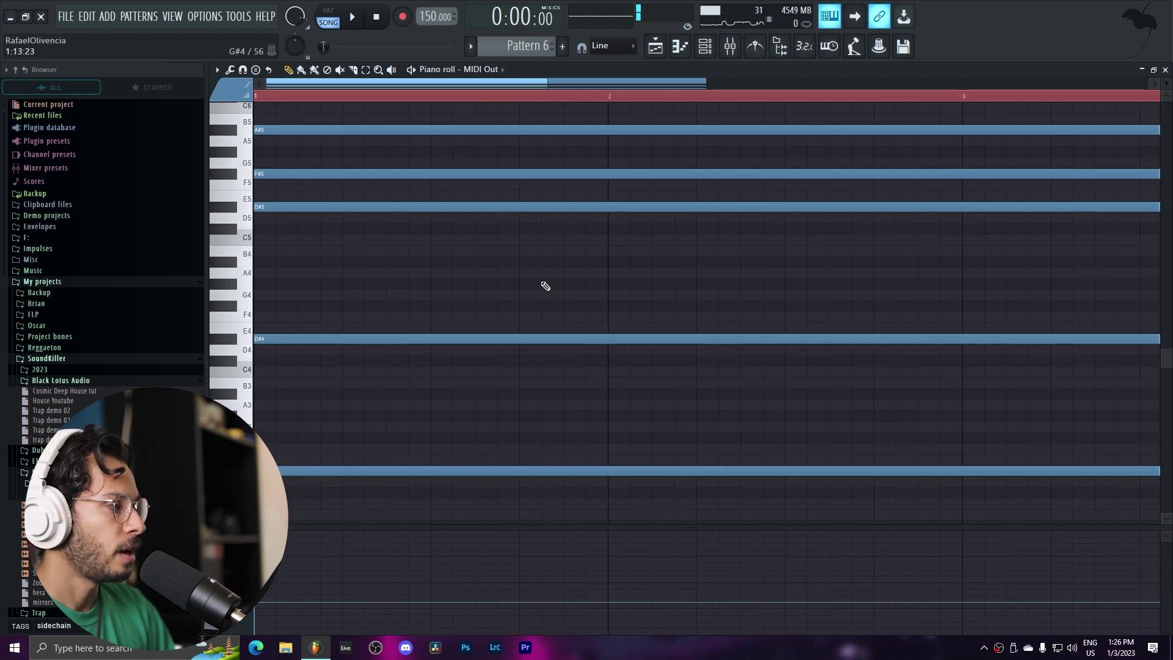
{"action": "right_click", "coordinate": [538, 339]}
{"action": "right_click", "coordinate": [518, 471]}
Duplicate the remaining chord notes to new pitches and remove an unwanted low note.
{"action": "key", "text": "ctrl+a"}
{"action": "left_click_drag", "start_coordinate": [286, 209], "coordinate": [307, 209]}
{"action": "scroll", "coordinate": [344, 482], "scroll_direction": "down", "scroll_amount": 6}
{"action": "right_click", "coordinate": [344, 482]}
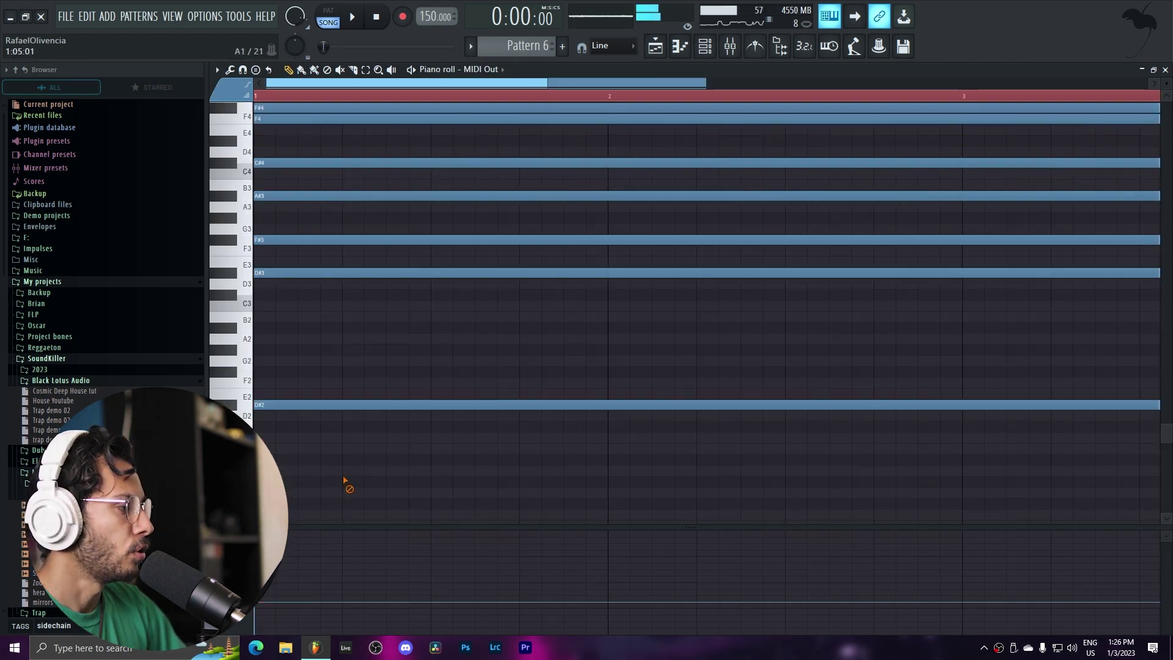
{"action": "scroll", "coordinate": [323, 473], "scroll_direction": "up", "scroll_amount": 3}
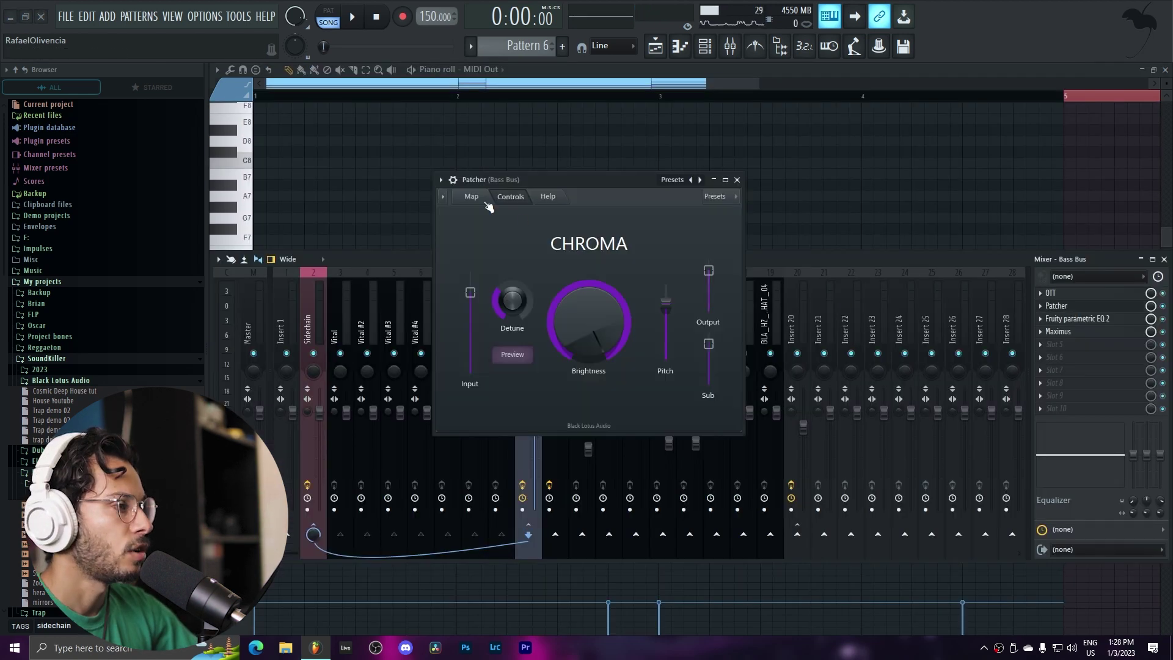
Spread out the stacked nodes in the Chroma patch's routing map and open Vocodex.
{"action": "left_click", "coordinate": [482, 201]}
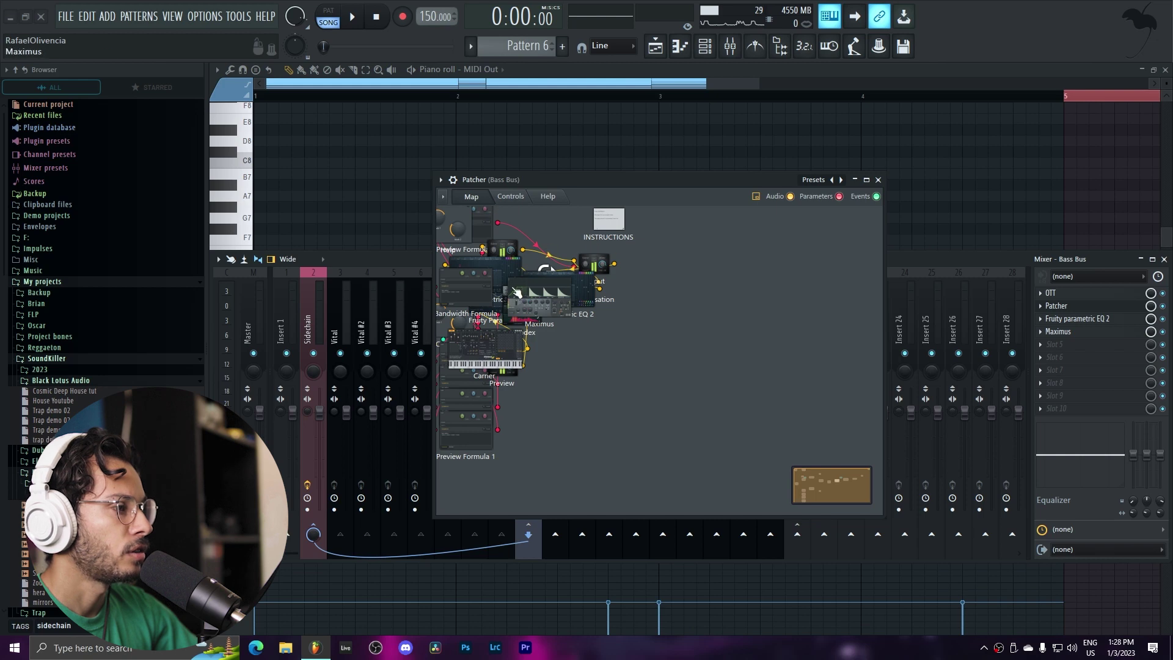
{"action": "left_click_drag", "start_coordinate": [511, 292], "coordinate": [659, 440]}
{"action": "left_click_drag", "start_coordinate": [510, 292], "coordinate": [687, 367]}
{"action": "double_click", "coordinate": [529, 330]}
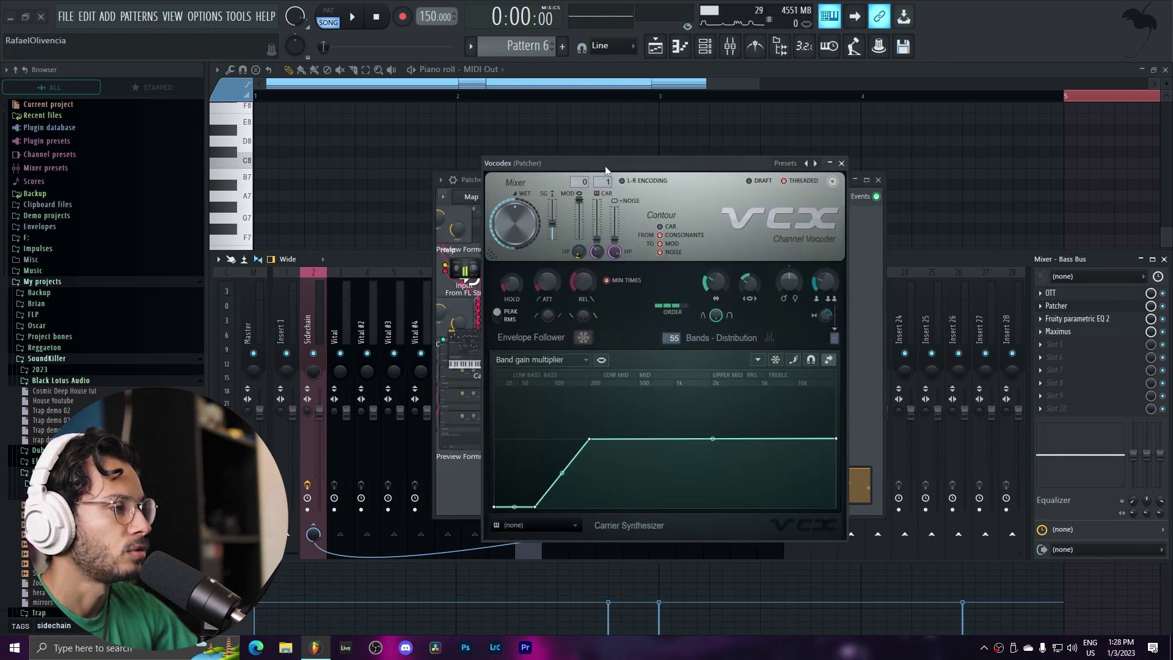
While playing, set Vocodex to 47 bands and 119% band width, then return to Chroma's controls.
{"action": "key", "text": "space"}
{"action": "left_click_drag", "start_coordinate": [672, 338], "coordinate": [672, 347]}
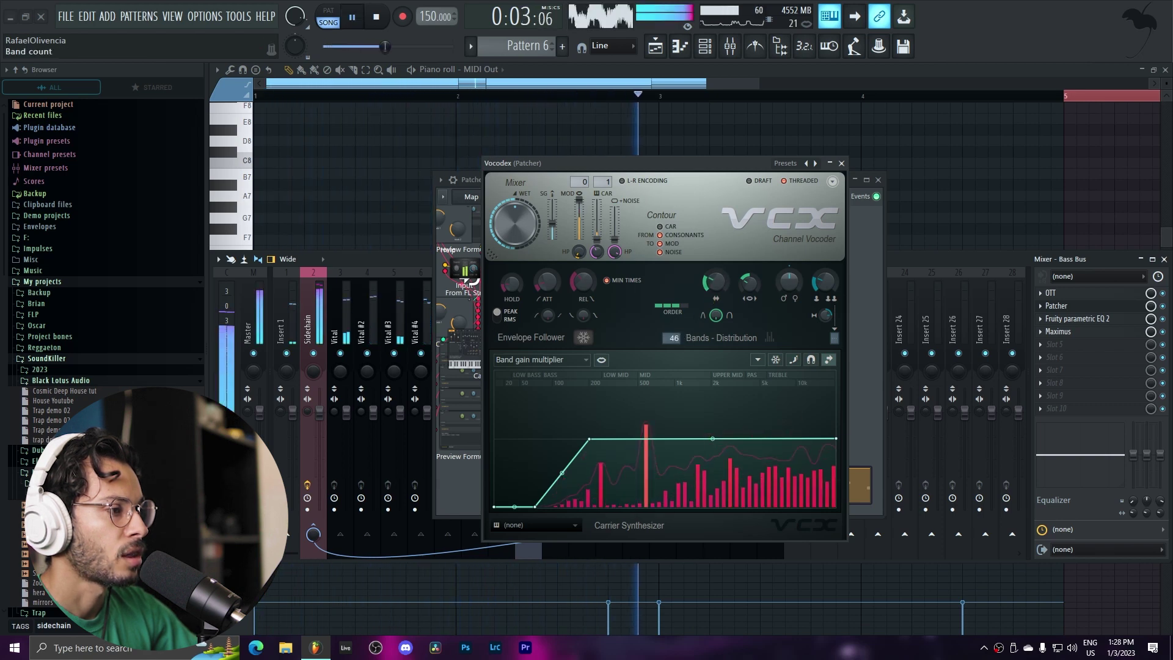
{"action": "left_click_drag", "start_coordinate": [704, 292], "coordinate": [704, 282]}
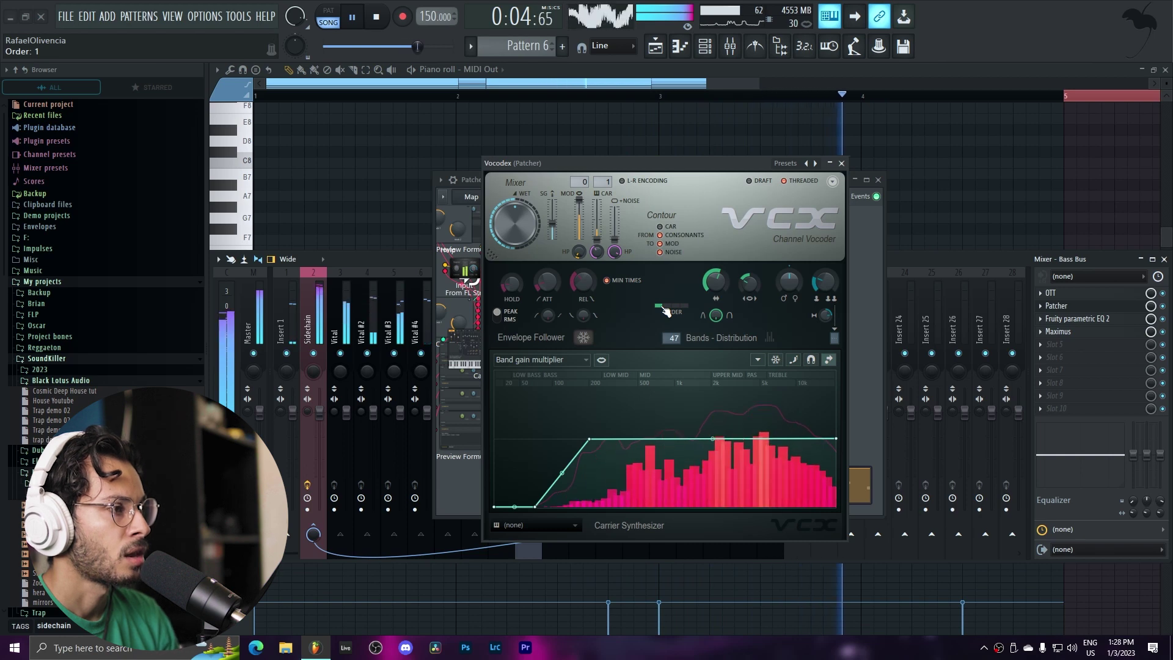
{"action": "left_click_drag", "start_coordinate": [714, 281], "coordinate": [715, 284]}
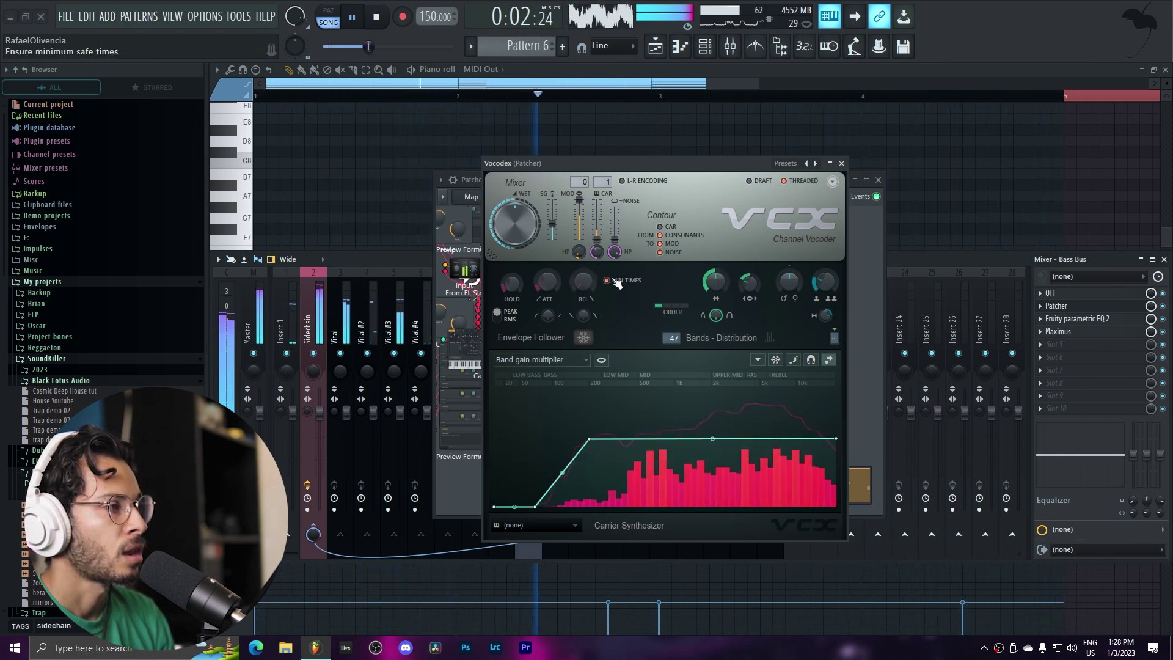
{"action": "left_click", "coordinate": [841, 163]}
{"action": "left_click", "coordinate": [510, 196]}
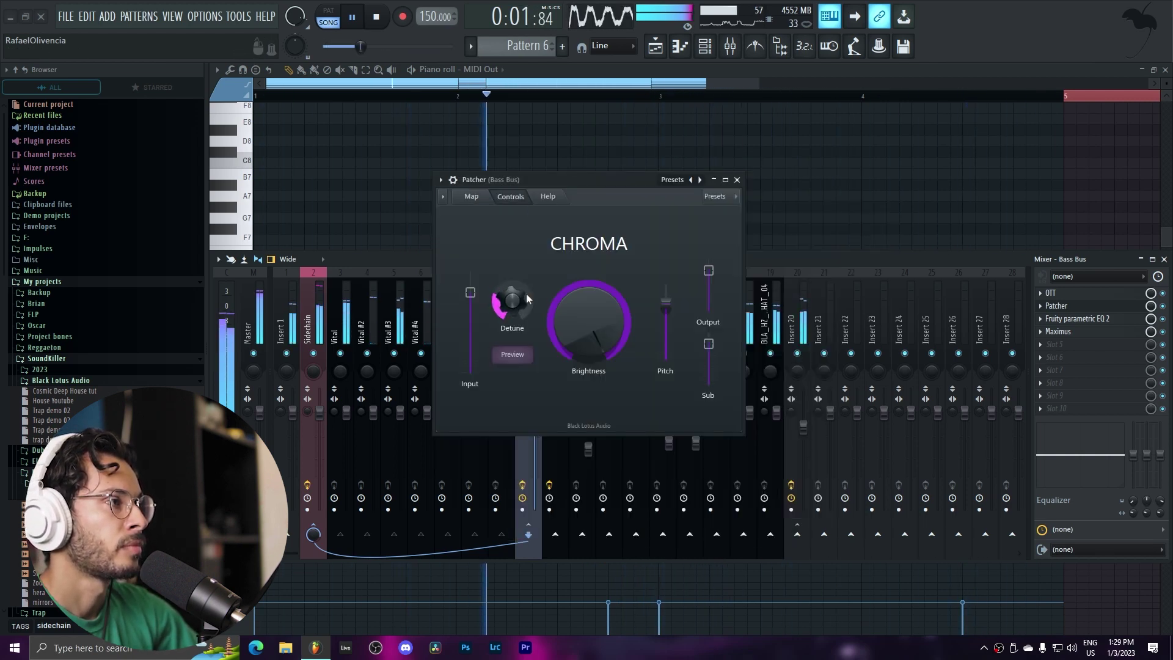
Stop playback and replace the Bass Bus Patcher with Rezonator, moving its window aside.
{"action": "key", "text": "space"}
{"action": "left_click", "coordinate": [1044, 305]}
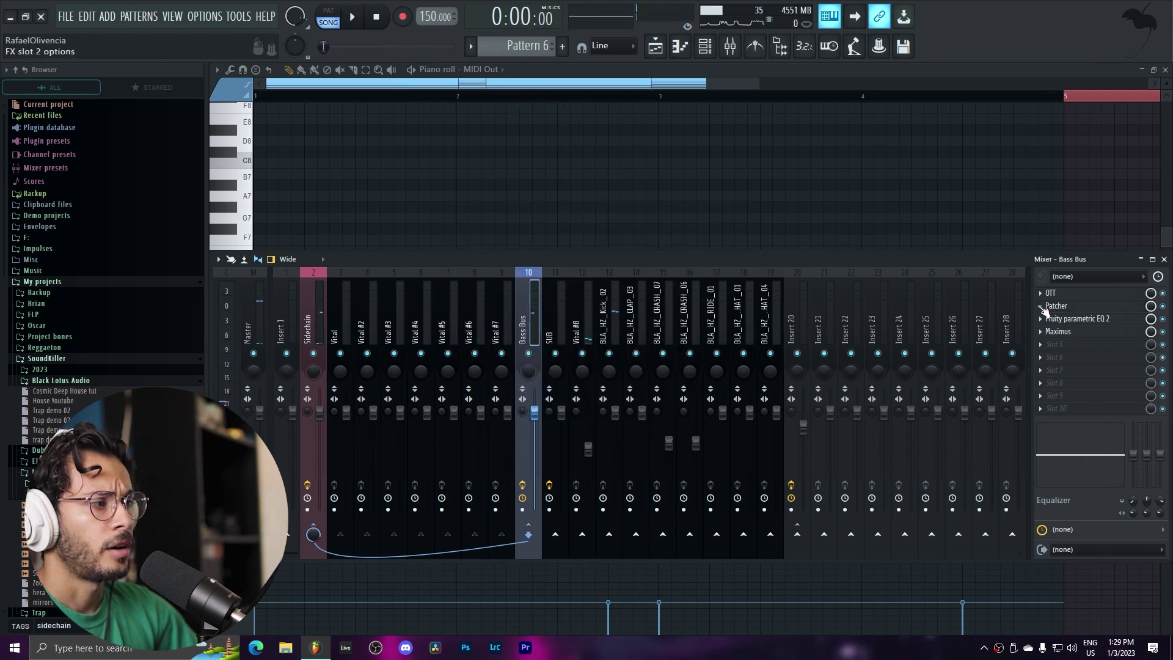
{"action": "left_click", "coordinate": [1040, 307]}
{"action": "mouse_move", "coordinate": [1060, 318]}
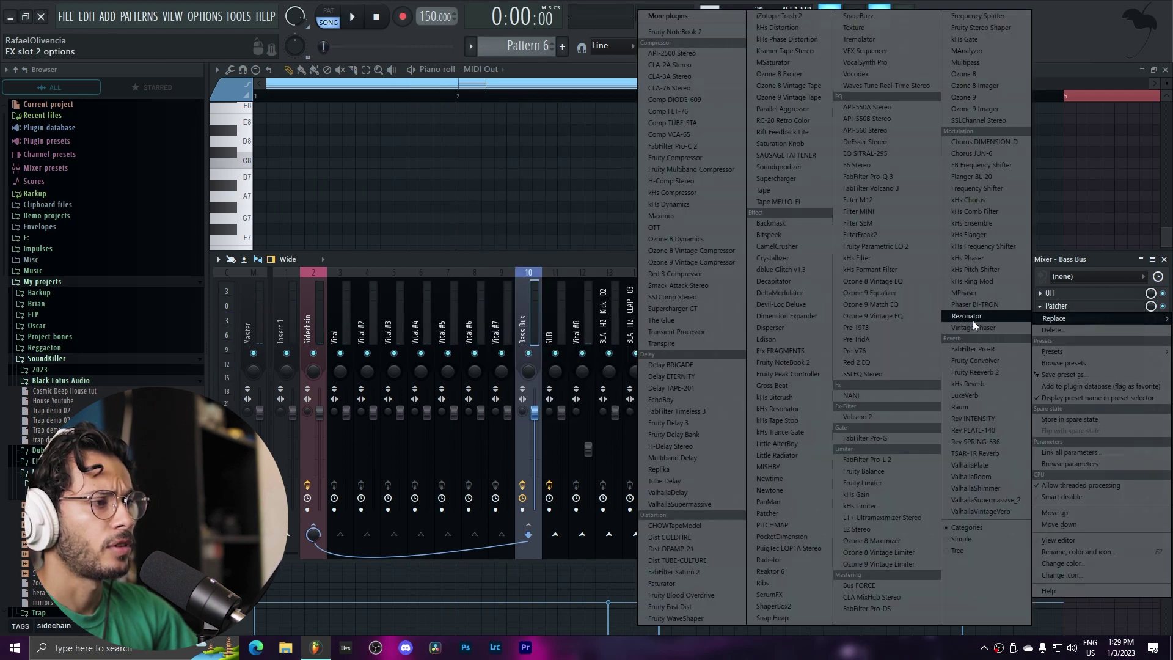
{"action": "left_click", "coordinate": [995, 316]}
{"action": "left_click_drag", "start_coordinate": [559, 178], "coordinate": [416, 133]}
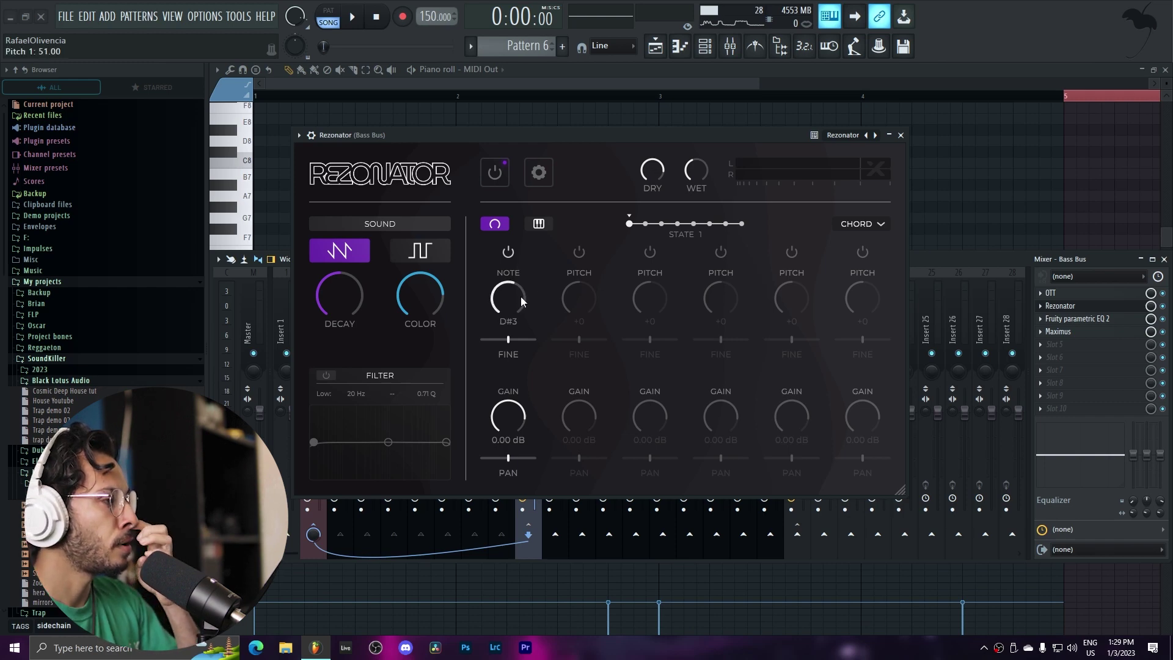
Play the song to audition the D#3 Rezonator chord, then stop.
{"action": "key", "text": "space"}
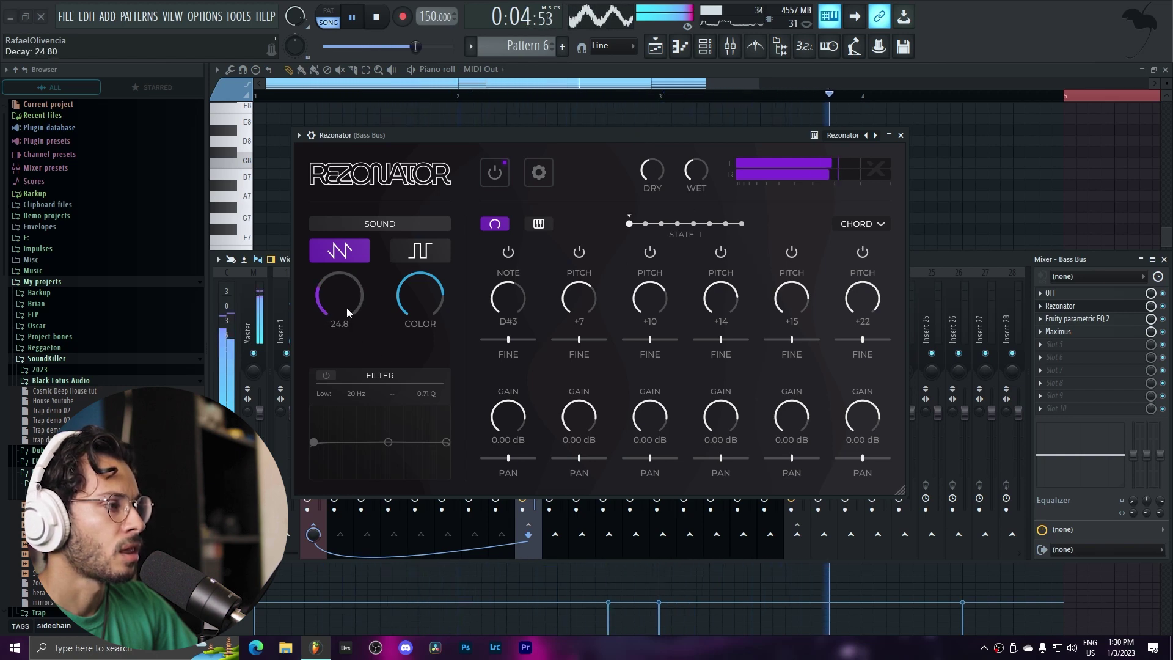
{"action": "key", "text": "space"}
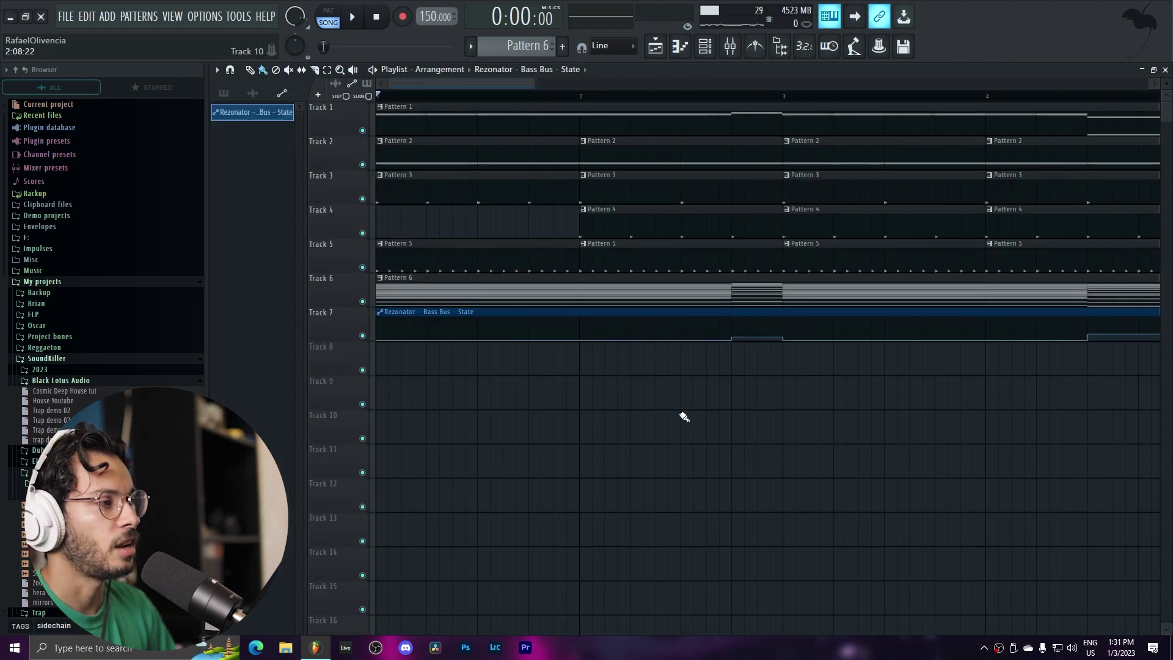
Zoom out the Playlist, show the Mixer with Rezonator's window, and play the song.
{"action": "scroll", "coordinate": [539, 96], "scroll_direction": "down", "scroll_amount": 3}
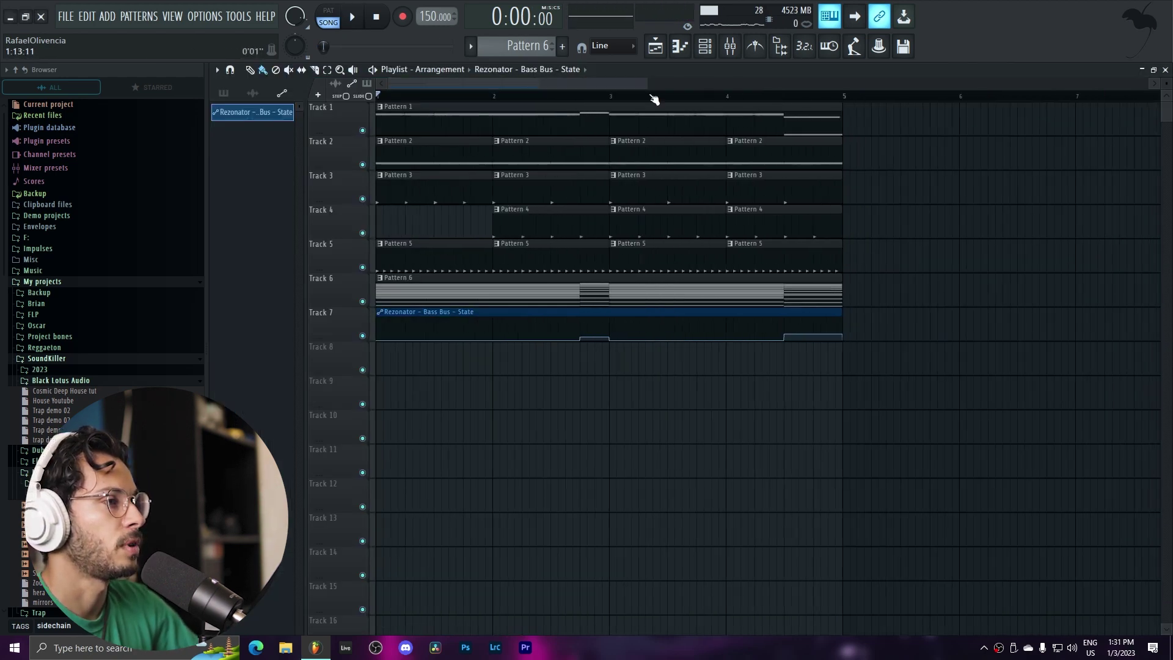
{"action": "left_click", "coordinate": [730, 46]}
{"action": "left_click", "coordinate": [1063, 306]}
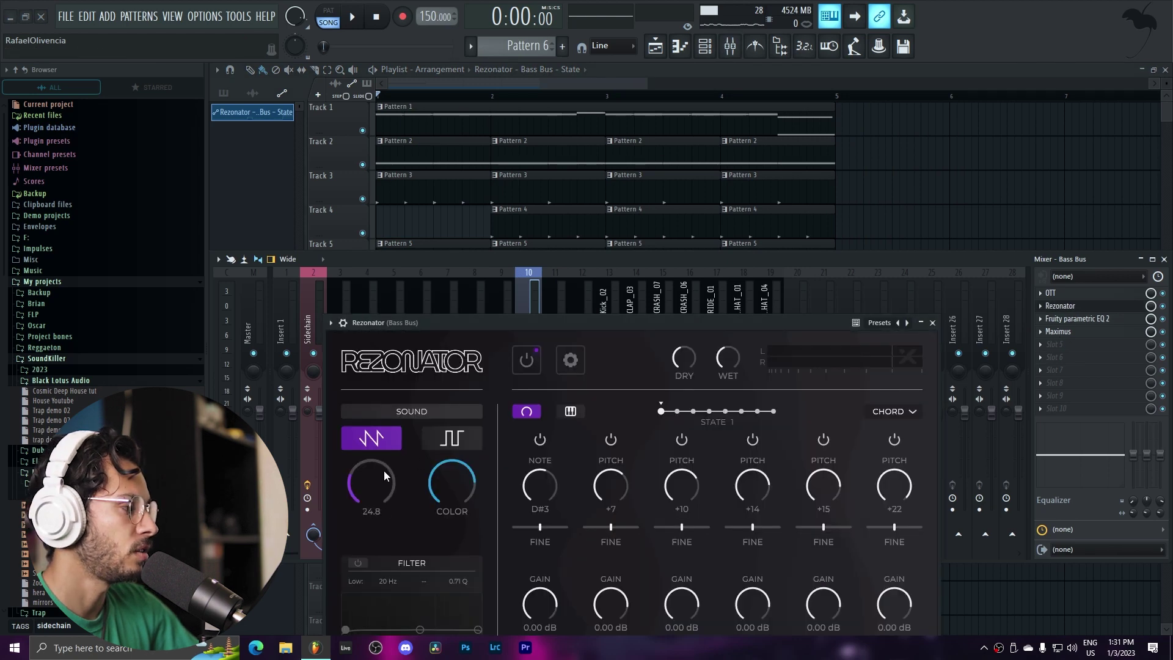
{"action": "key", "text": "space"}
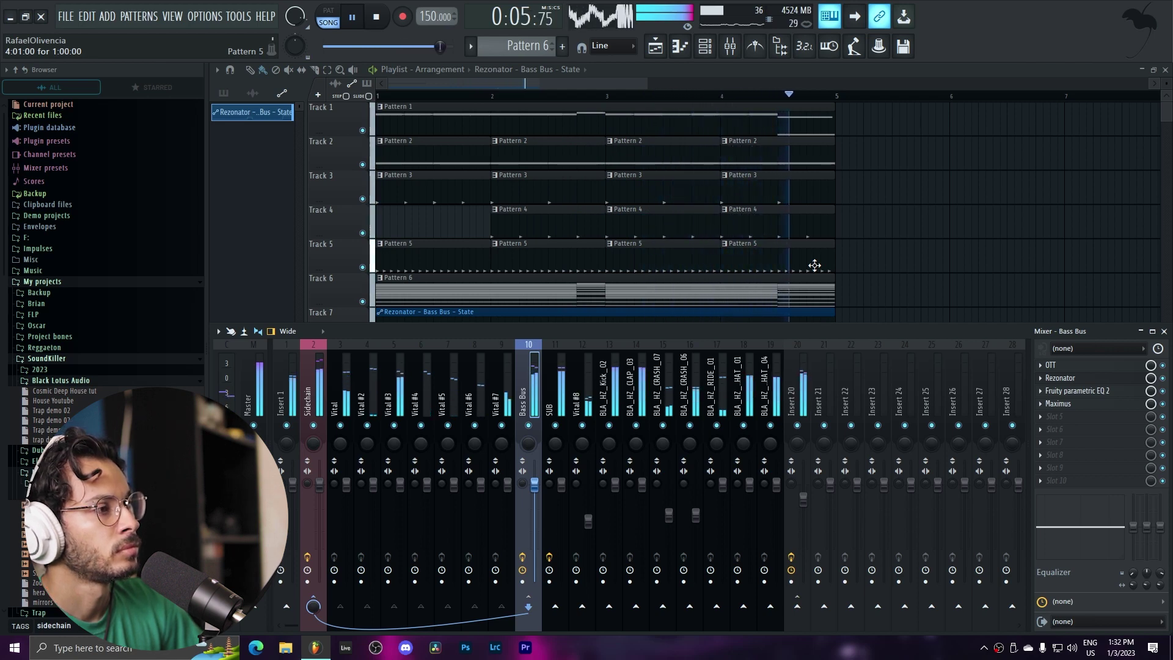
{"action": "key", "text": "space"}
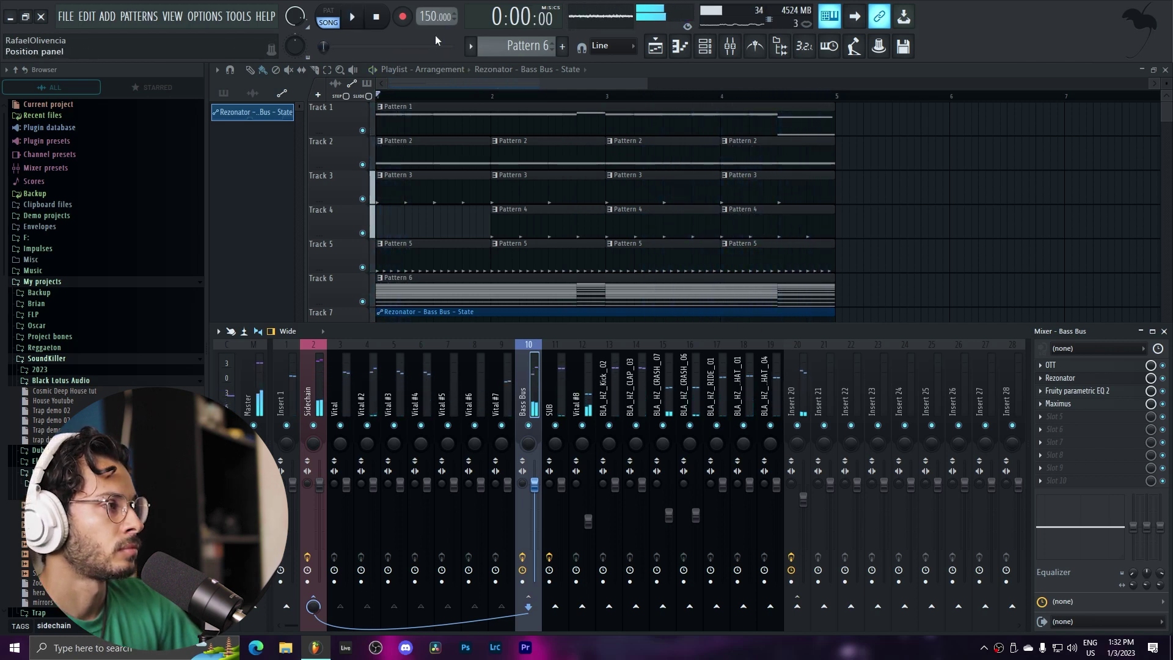